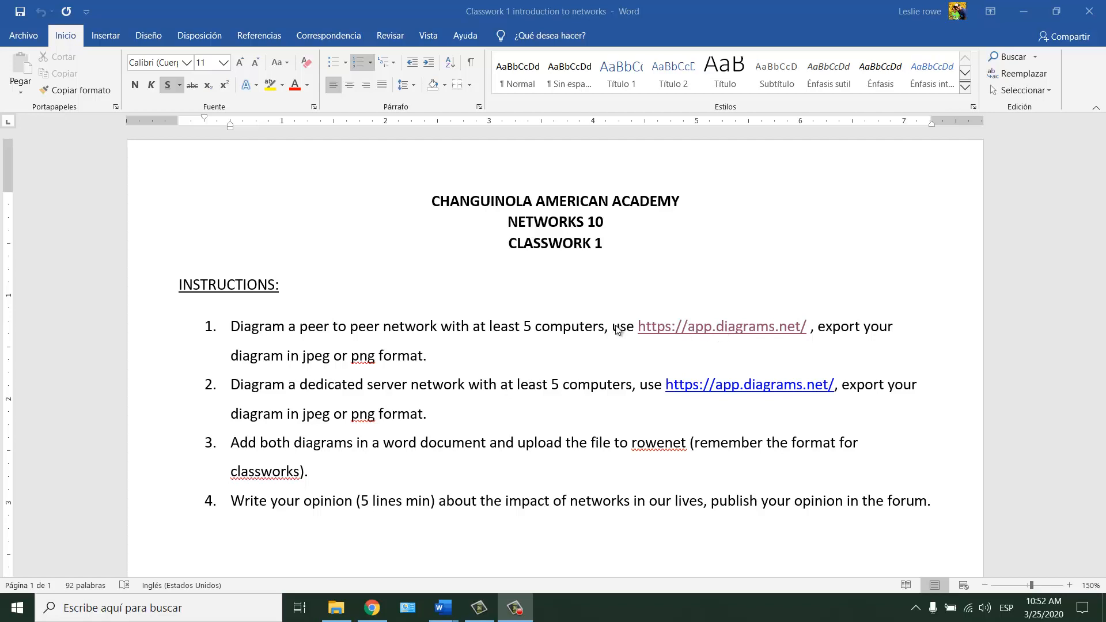
# - Look at the Topic 1 course page in Chrome and return to the Classwork 1 instructions in Word
pyautogui.click(374, 605)
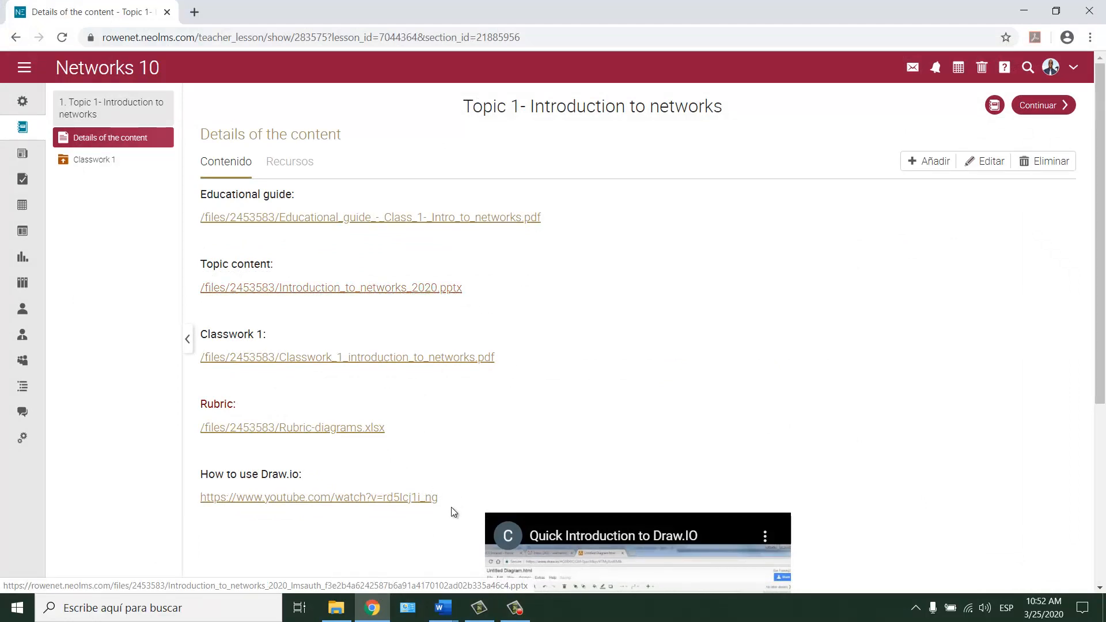
pyautogui.click(441, 602)
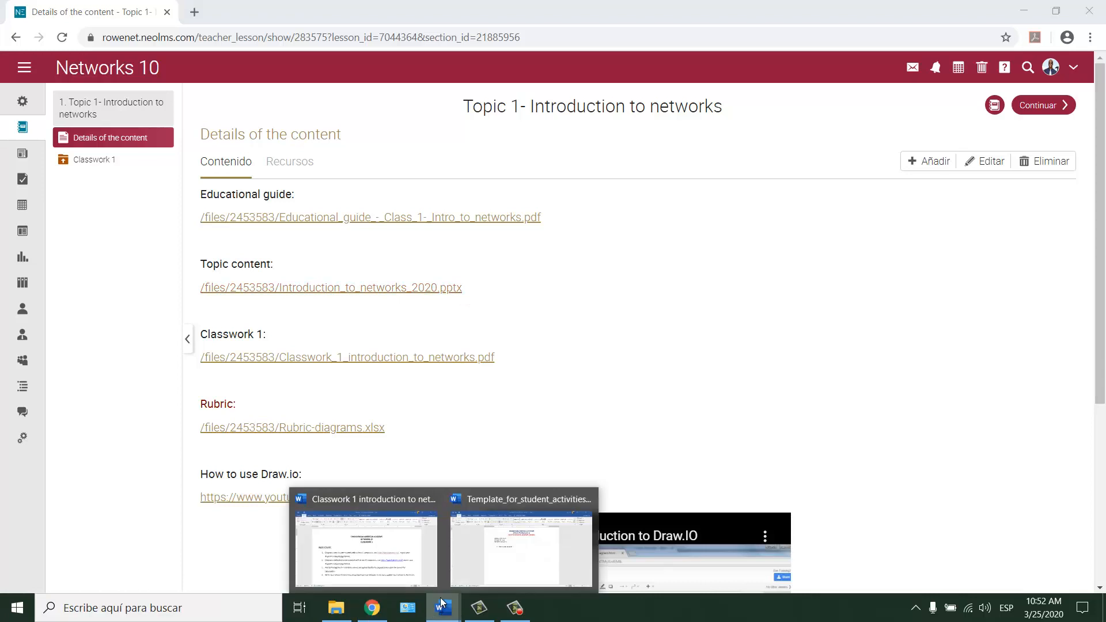
pyautogui.click(389, 558)
pyautogui.click(561, 328)
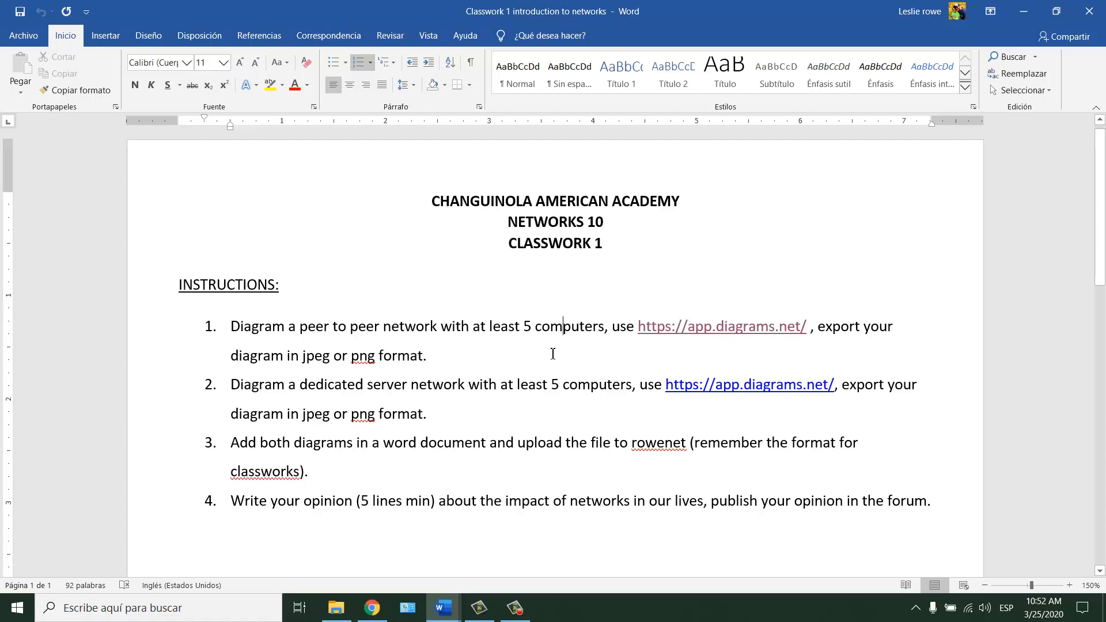
pyautogui.tripleClick(668, 340)
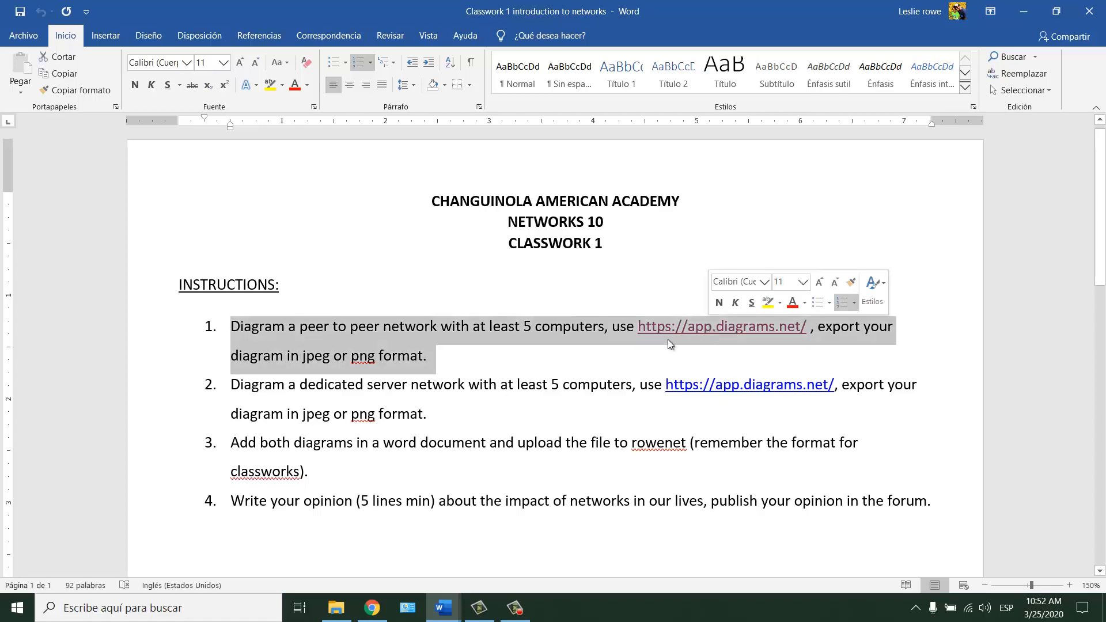
pyautogui.click(758, 331)
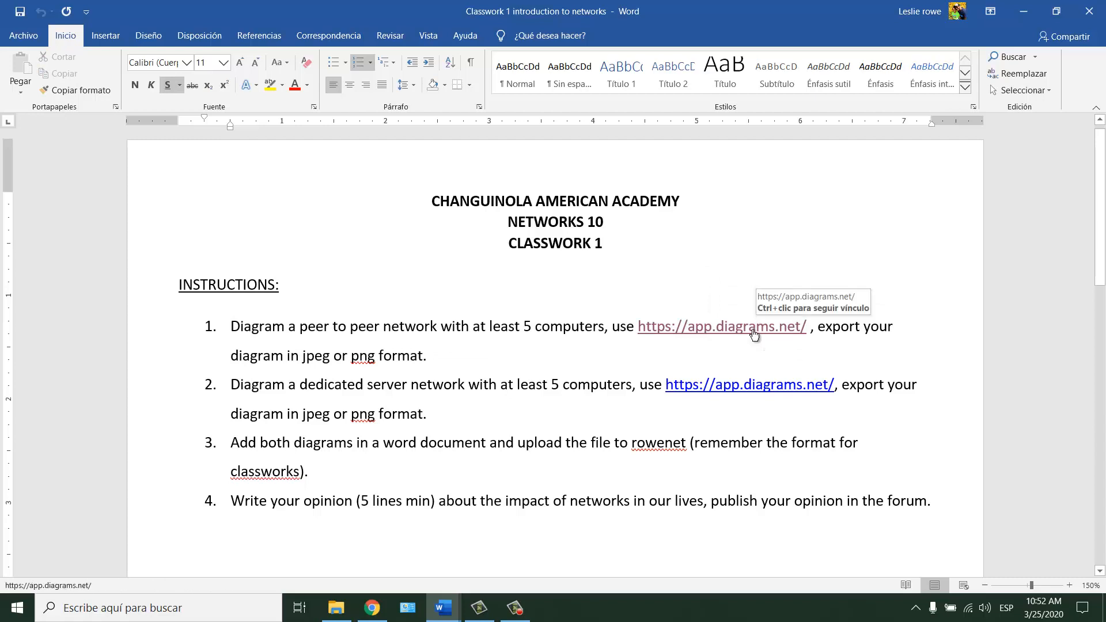
pyautogui.tripleClick(752, 329)
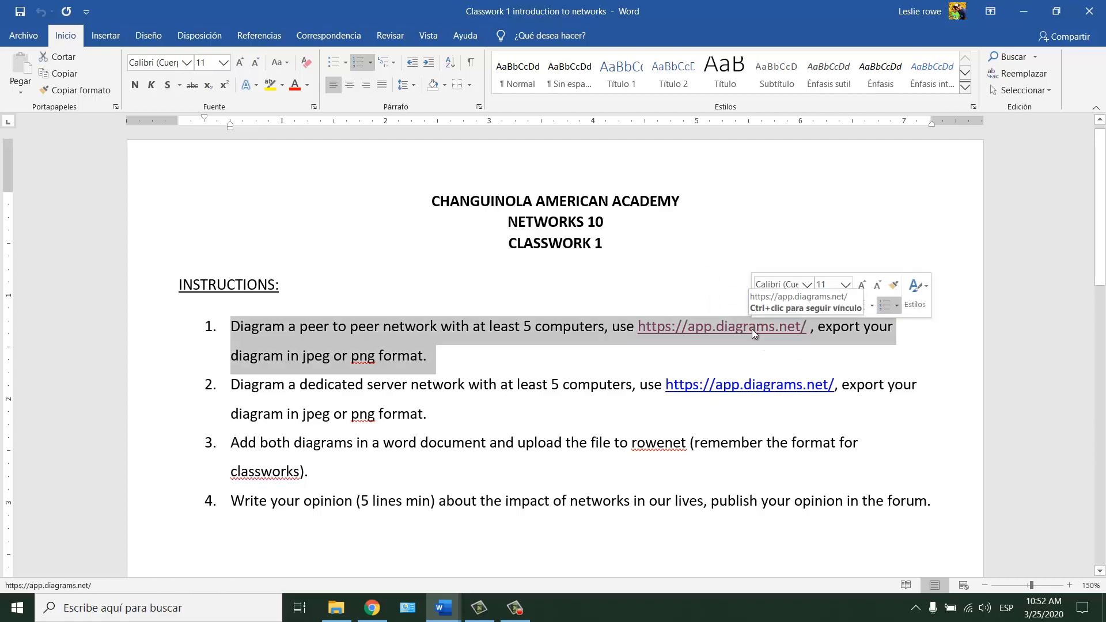
pyautogui.click(856, 344)
pyautogui.moveTo(811, 327); pyautogui.dragTo(668, 330)
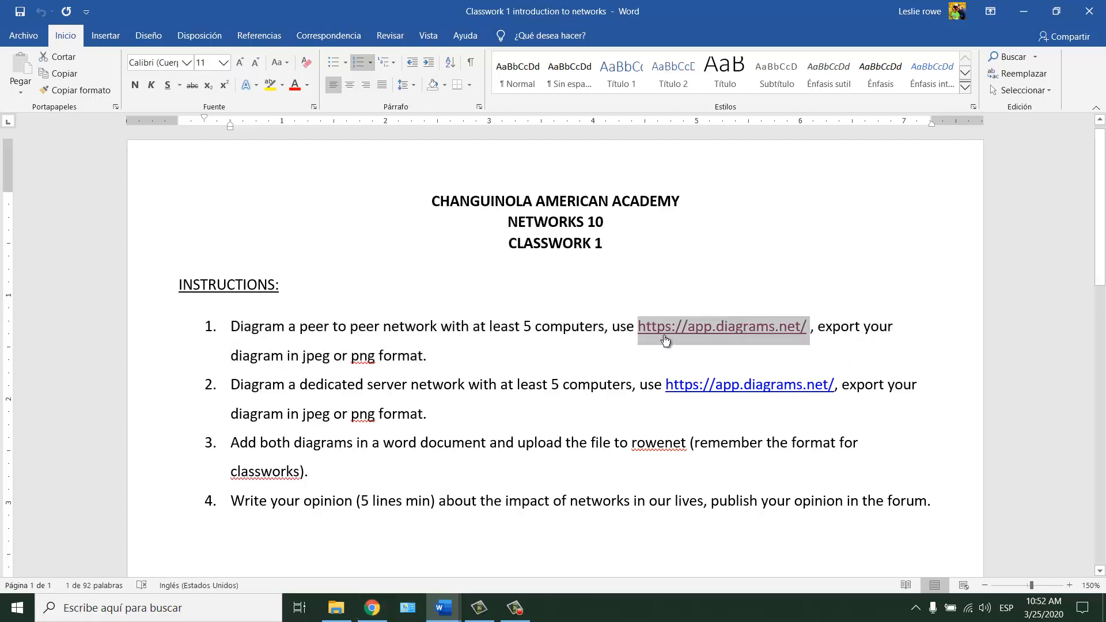
pyautogui.hotkey('ctrl', 'c')
# - Switch to Chrome and open the copied app.diagrams.net address in a new tab
pyautogui.click(371, 607)
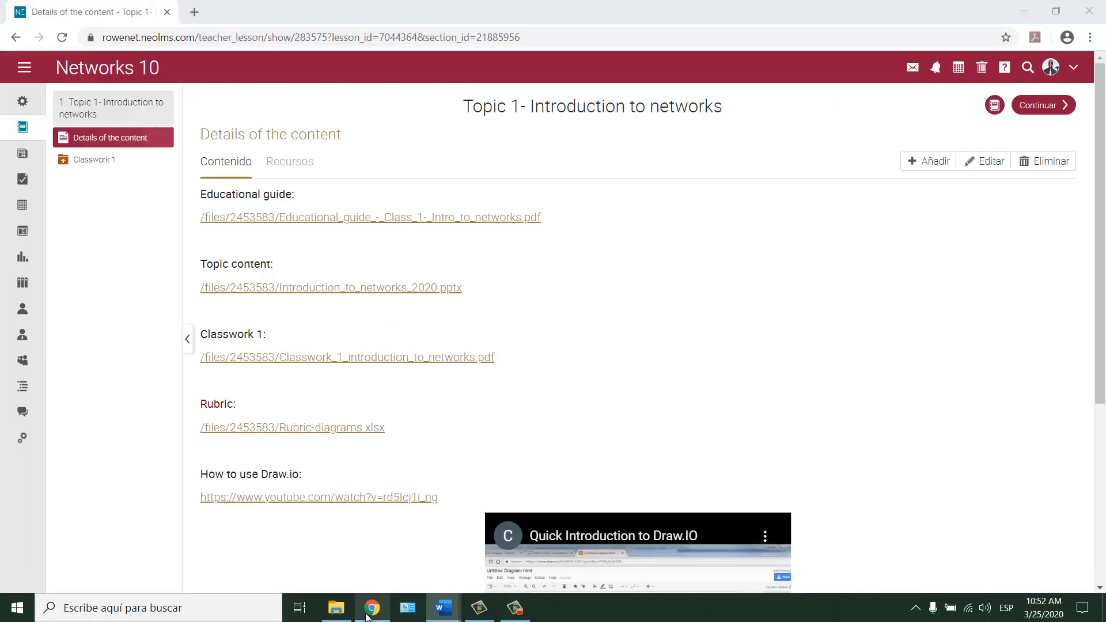
pyautogui.click(199, 16)
pyautogui.hotkey('ctrl', 'v')
pyautogui.press('Return')
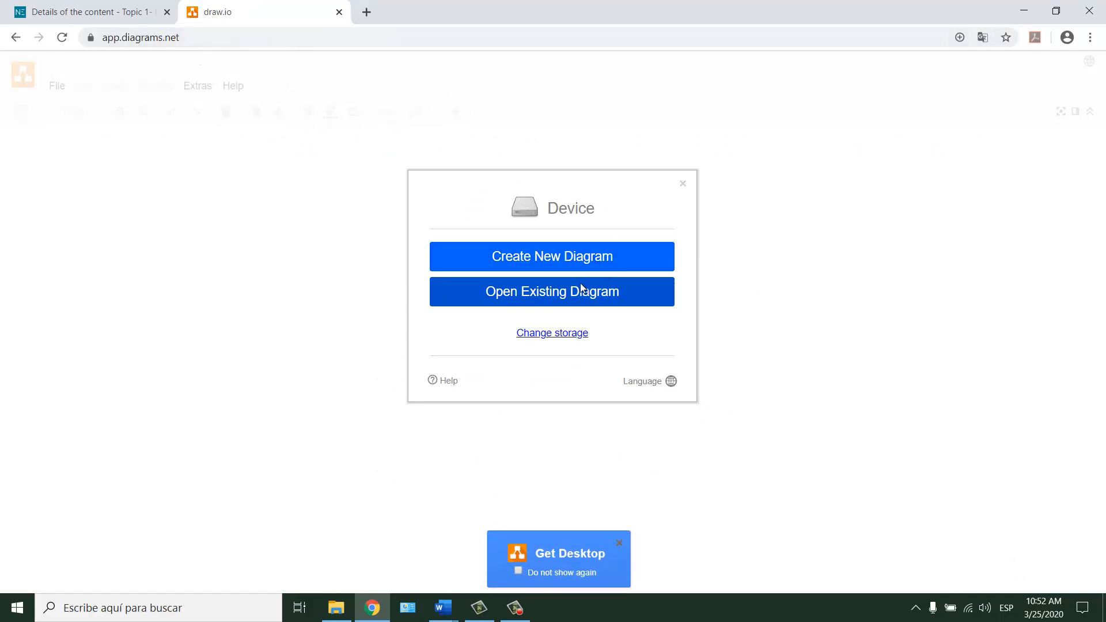
# - Create a new diagram from the last Network template, which shows devices linked wirelessly around a router
pyautogui.click(565, 258)
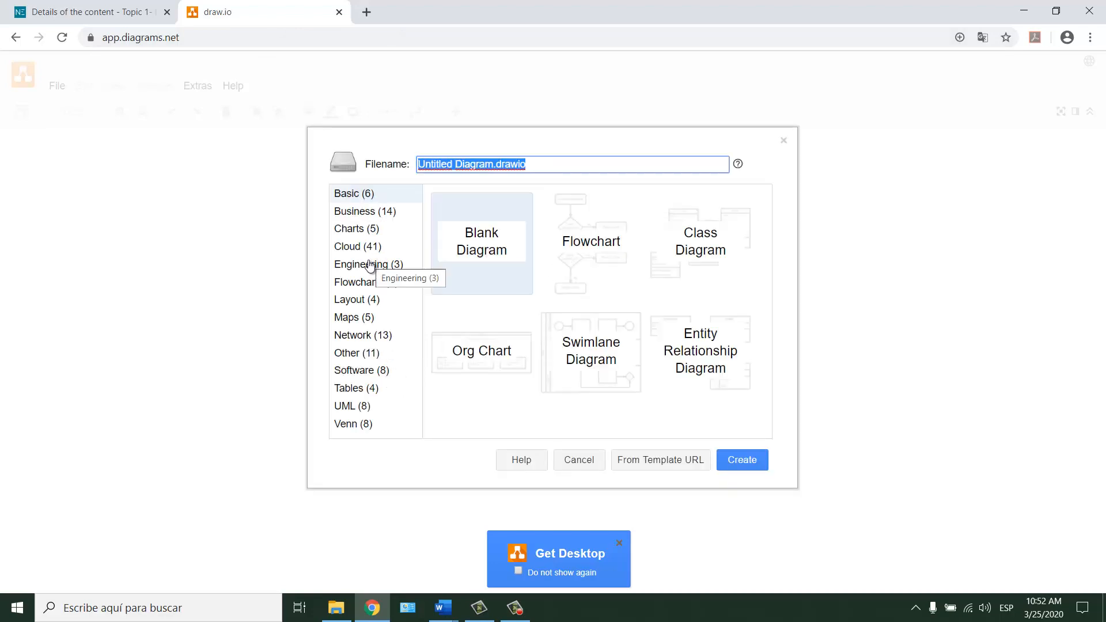
pyautogui.click(358, 339)
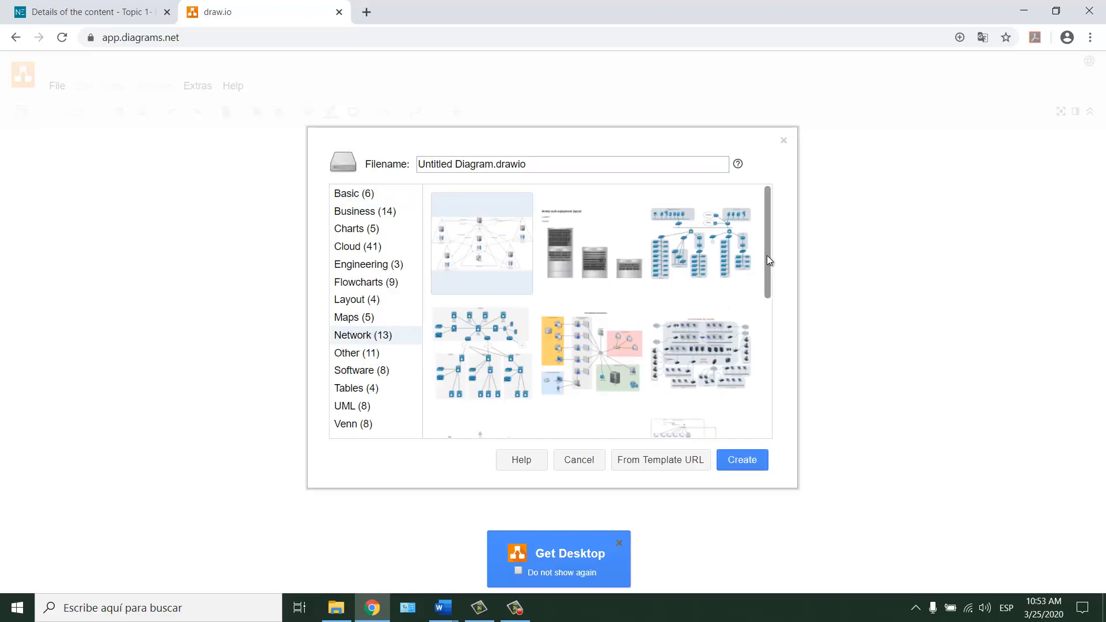
pyautogui.moveTo(767, 260); pyautogui.dragTo(761, 384)
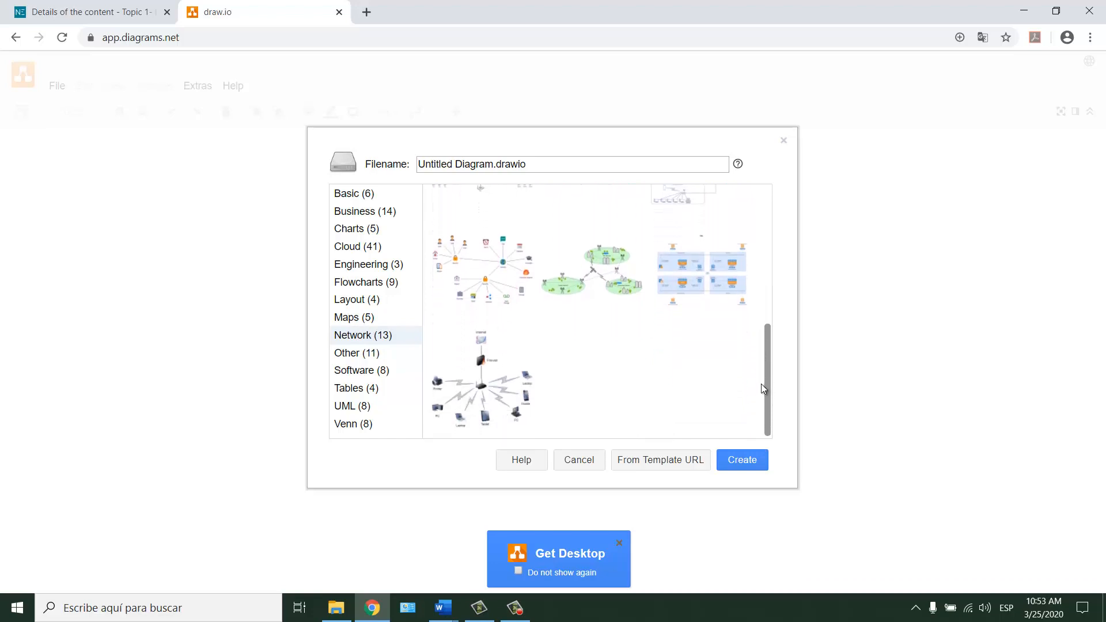
pyautogui.click(487, 389)
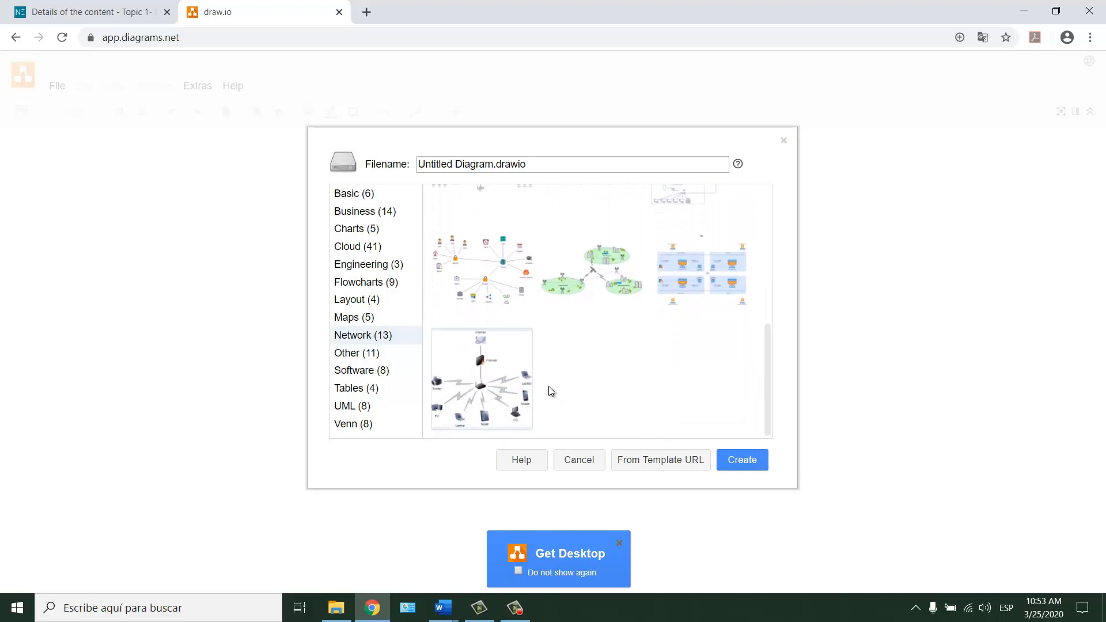
pyautogui.click(744, 457)
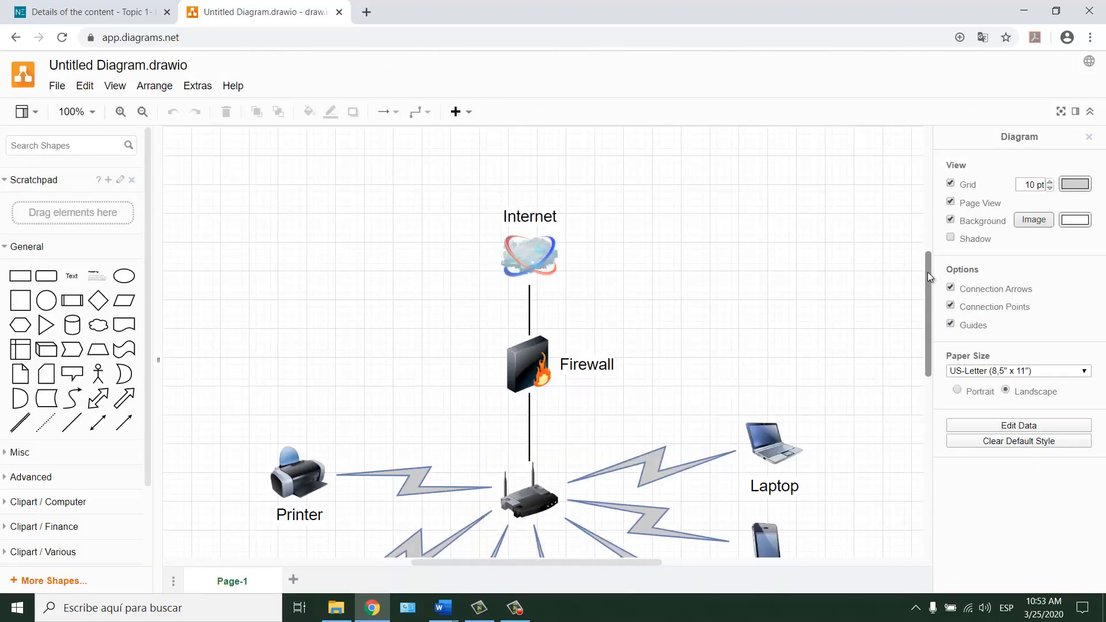
# - Look over the template and the available shape libraries, especially the Networking group, and close the library list without applying anything
pyautogui.moveTo(927, 272); pyautogui.dragTo(928, 341)
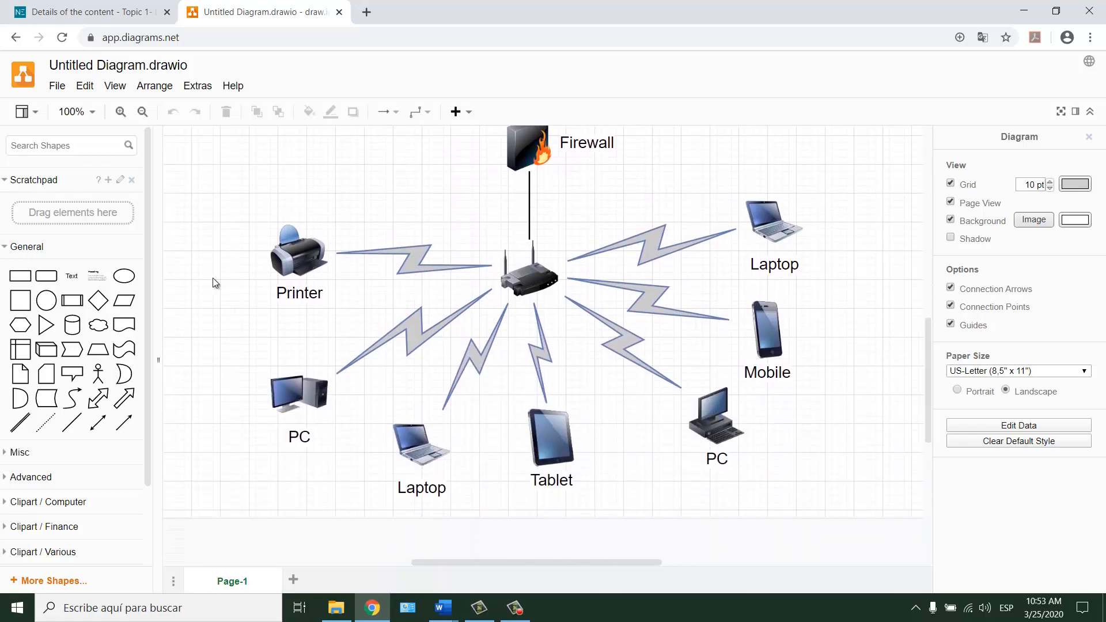
pyautogui.moveTo(148, 258); pyautogui.dragTo(138, 403)
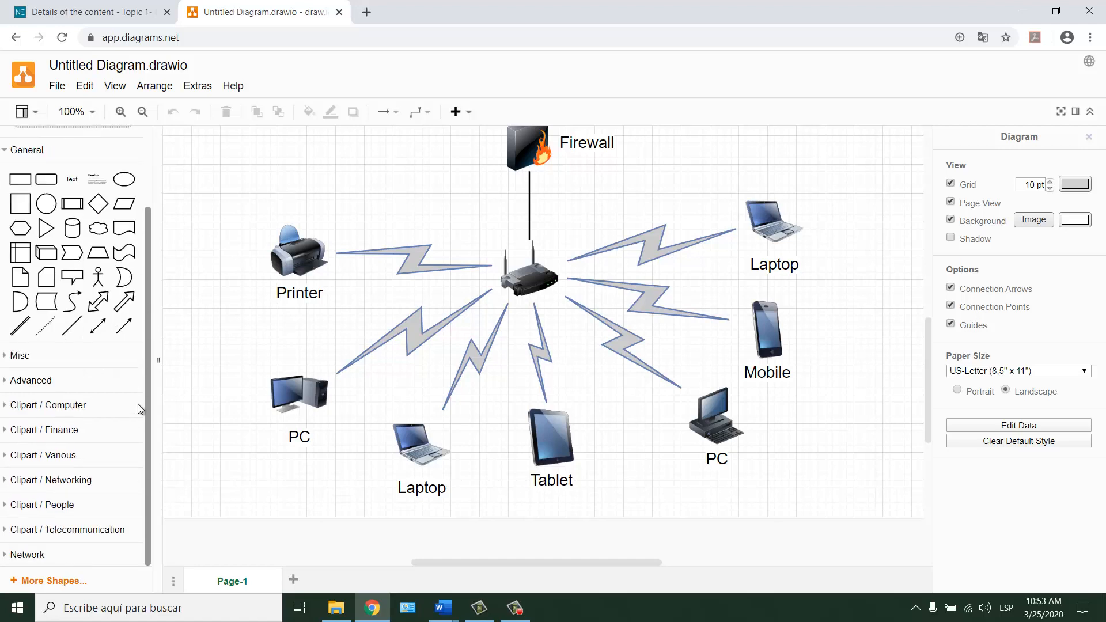
pyautogui.click(58, 582)
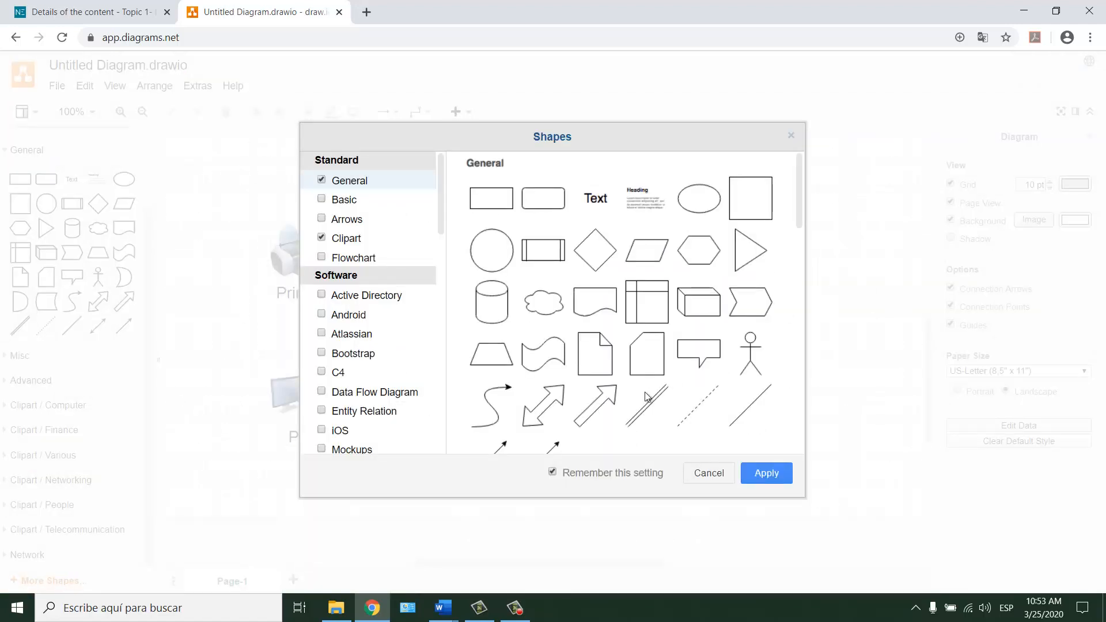
pyautogui.moveTo(441, 195); pyautogui.dragTo(439, 313)
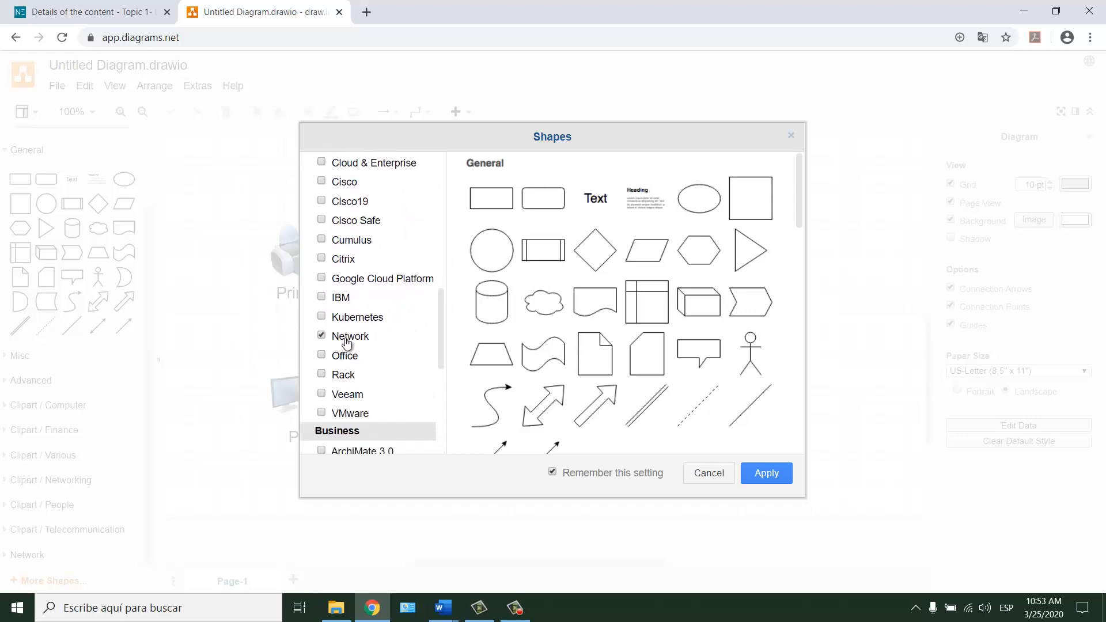
pyautogui.moveTo(442, 326); pyautogui.dragTo(444, 271)
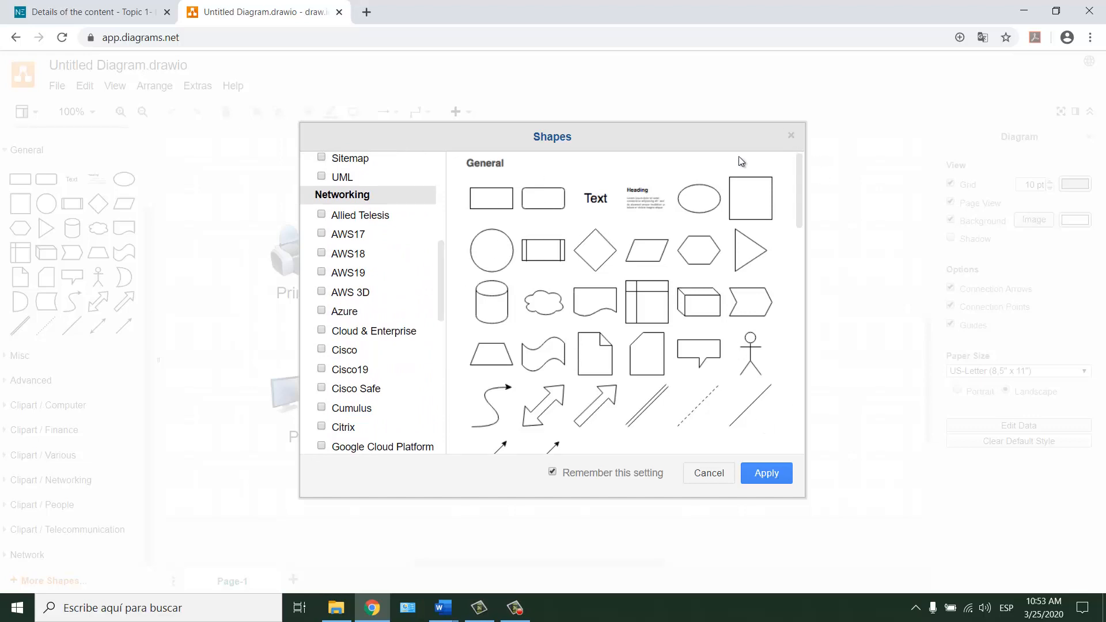
pyautogui.click(790, 136)
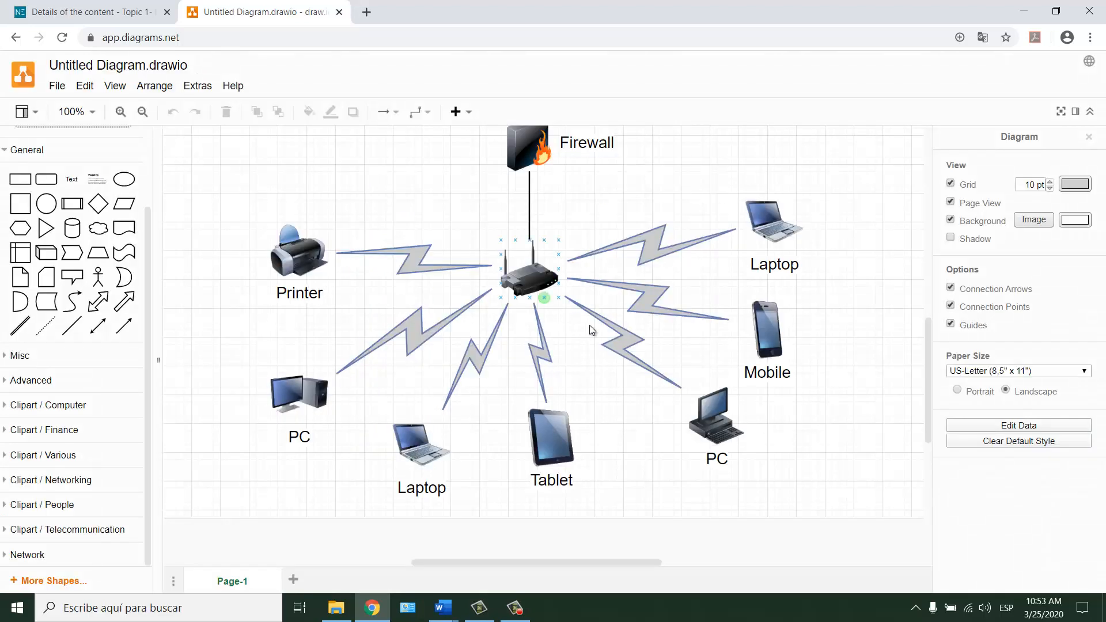
# - Delete the Internet icon, the firewall, the line between them and the wireless link to the upper laptop
pyautogui.scroll(3, 593, 326)
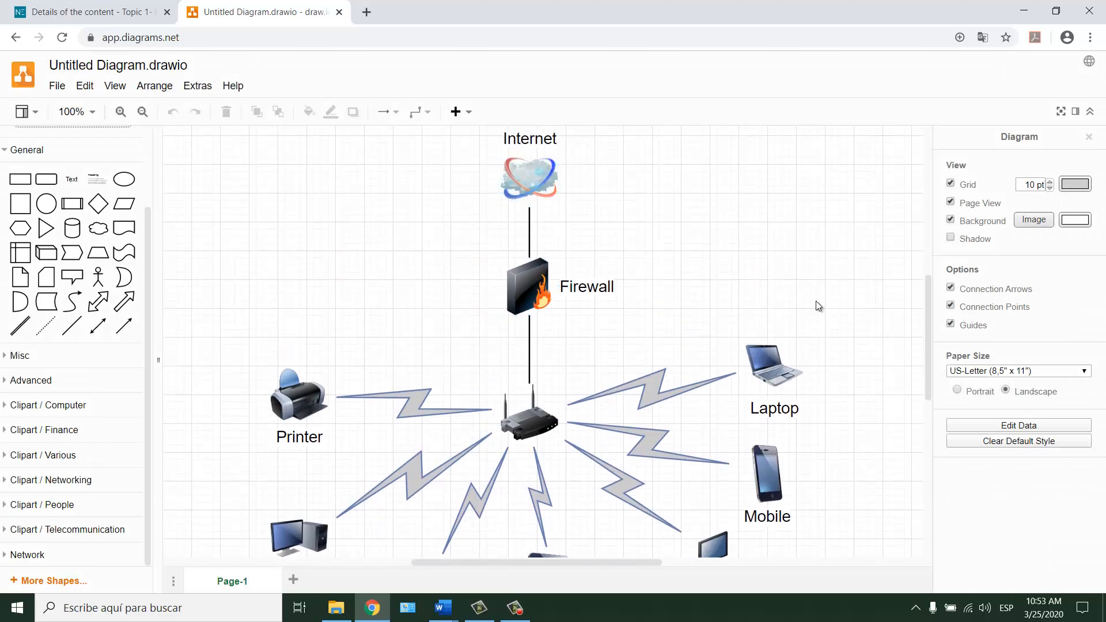
pyautogui.scroll(-3, 575, 382)
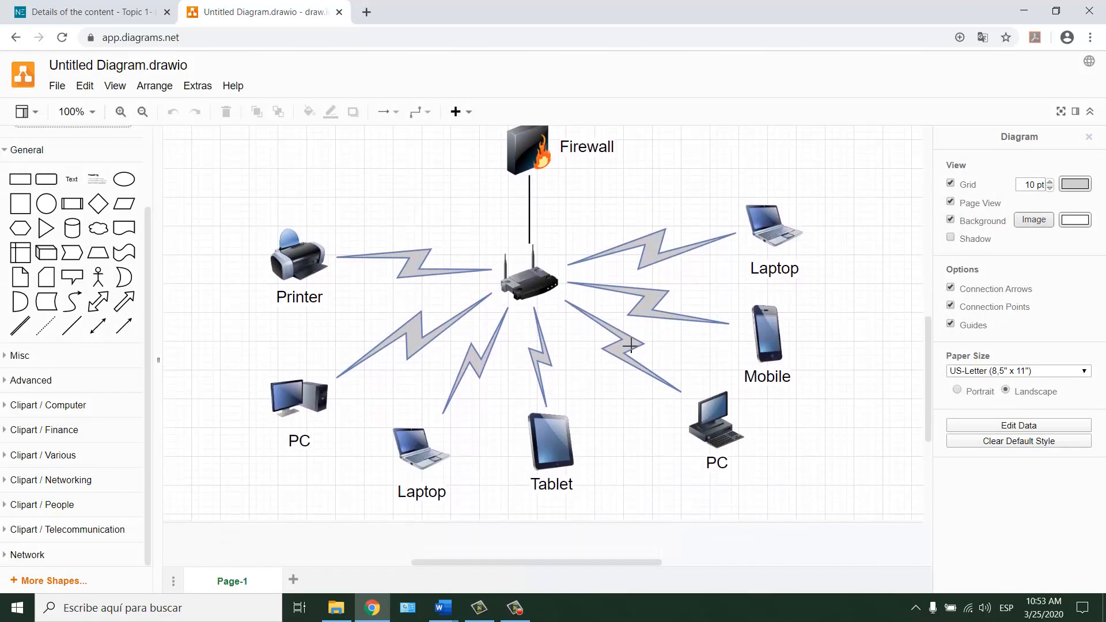
pyautogui.scroll(4, 662, 343)
pyautogui.click(648, 460)
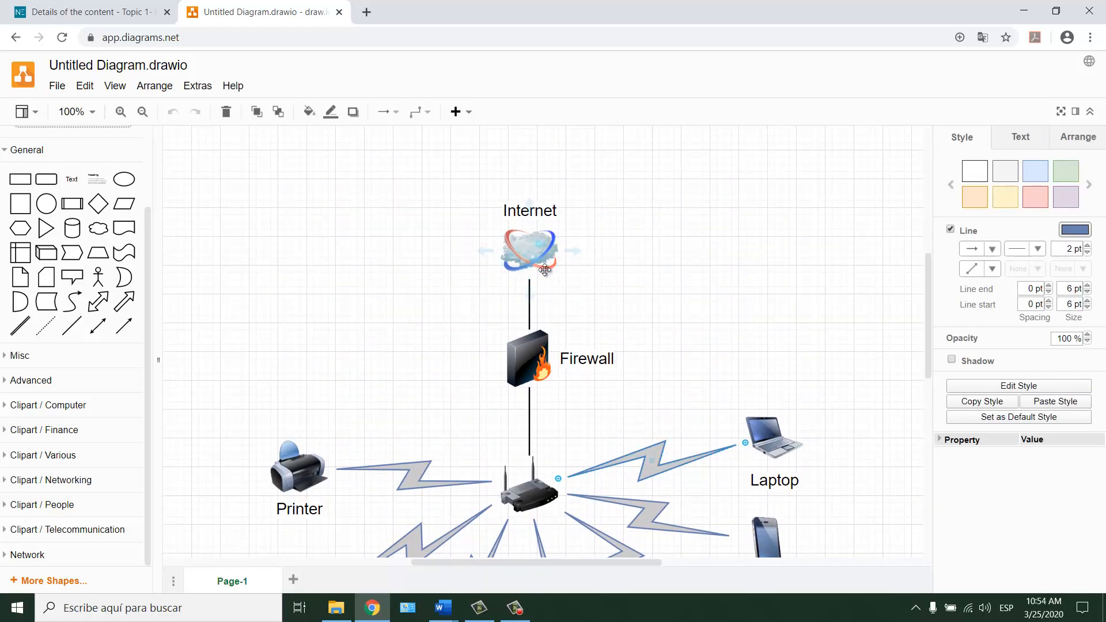
pyautogui.press('Delete')
pyautogui.click(531, 242)
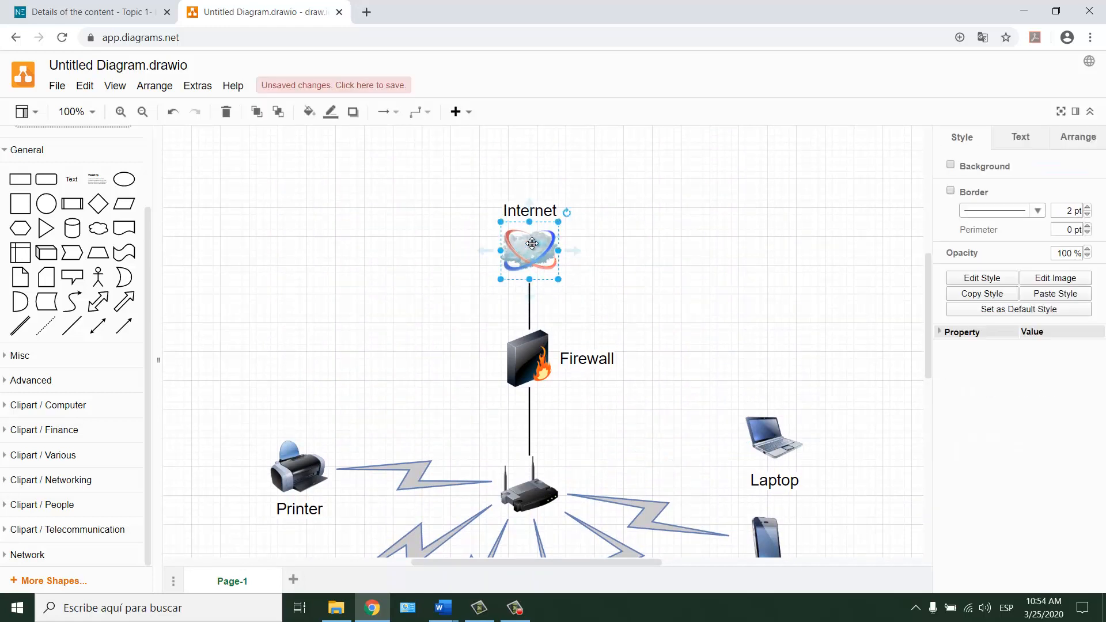
pyautogui.press('Delete')
pyautogui.click(529, 299)
pyautogui.press('Delete')
pyautogui.click(527, 357)
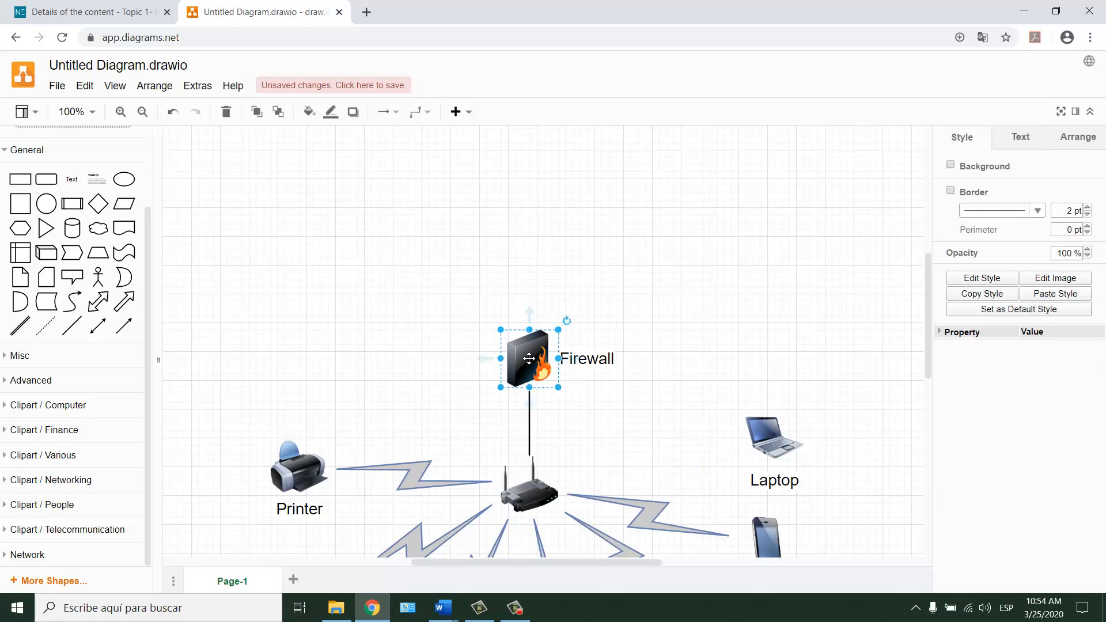
pyautogui.press('Delete')
# - Delete the upper laptop, the router with its remaining vertical line, and the mobile phone with its wireless link
pyautogui.click(758, 437)
pyautogui.press('Delete')
pyautogui.click(530, 435)
pyautogui.press('Delete')
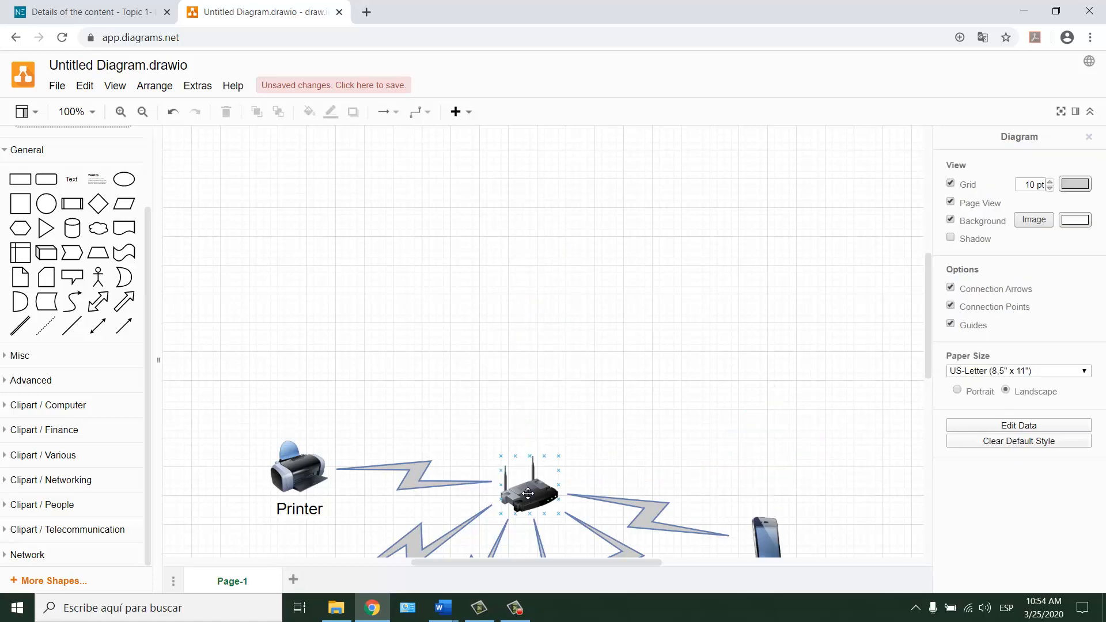
pyautogui.click(529, 493)
pyautogui.press('Delete')
pyautogui.click(649, 517)
pyautogui.press('Delete')
pyautogui.click(761, 525)
pyautogui.press('Delete')
# - Delete the right-hand PC with its wireless link, plus the links of the tablet, the lower laptop and the left-hand PC
pyautogui.scroll(-4, 652, 478)
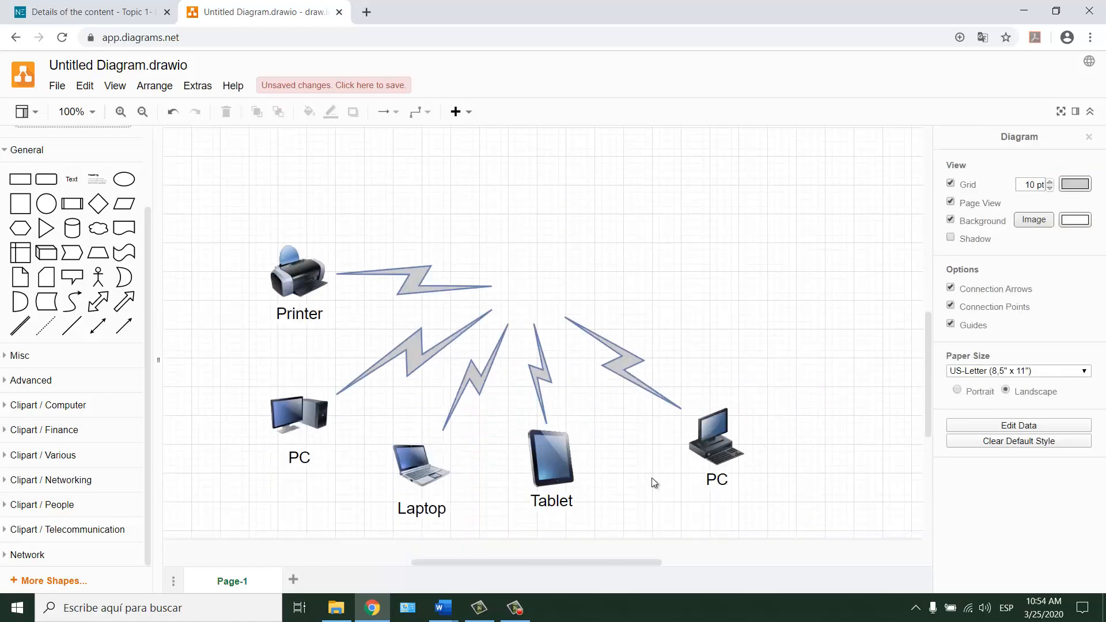
pyautogui.click(714, 412)
pyautogui.press('Delete')
pyautogui.click(633, 345)
pyautogui.press('Delete')
pyautogui.click(544, 349)
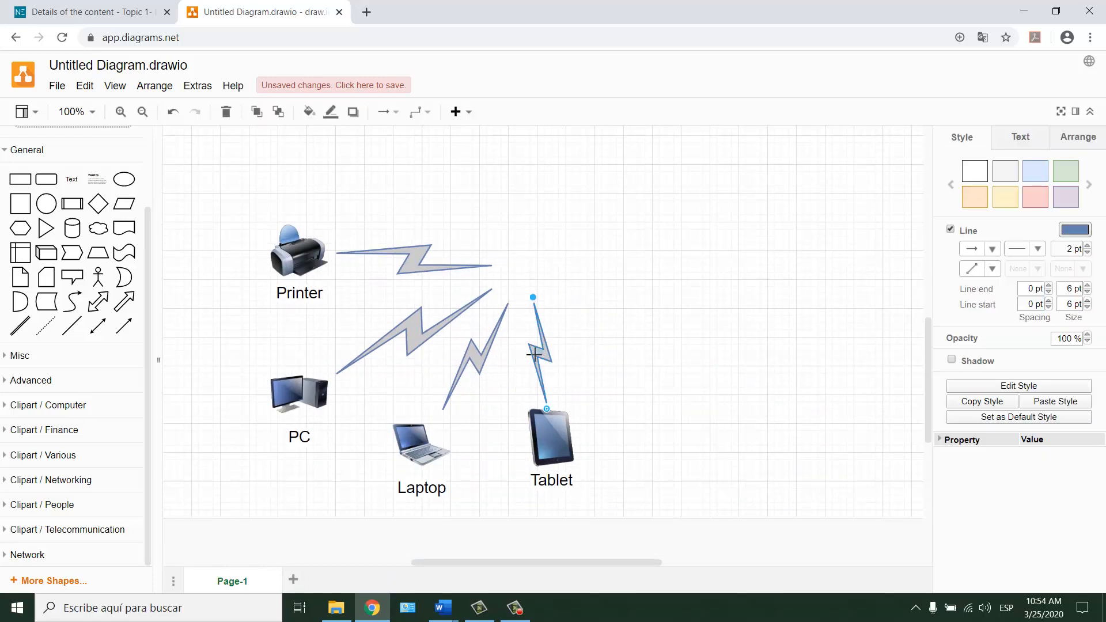
pyautogui.press('Delete')
pyautogui.click(481, 350)
pyautogui.press('Delete')
pyautogui.click(426, 329)
pyautogui.press('Delete')
# - Clear the rest of the page by deleting the laptop, tablet, PC, and the printer with its wireless link
pyautogui.click(419, 444)
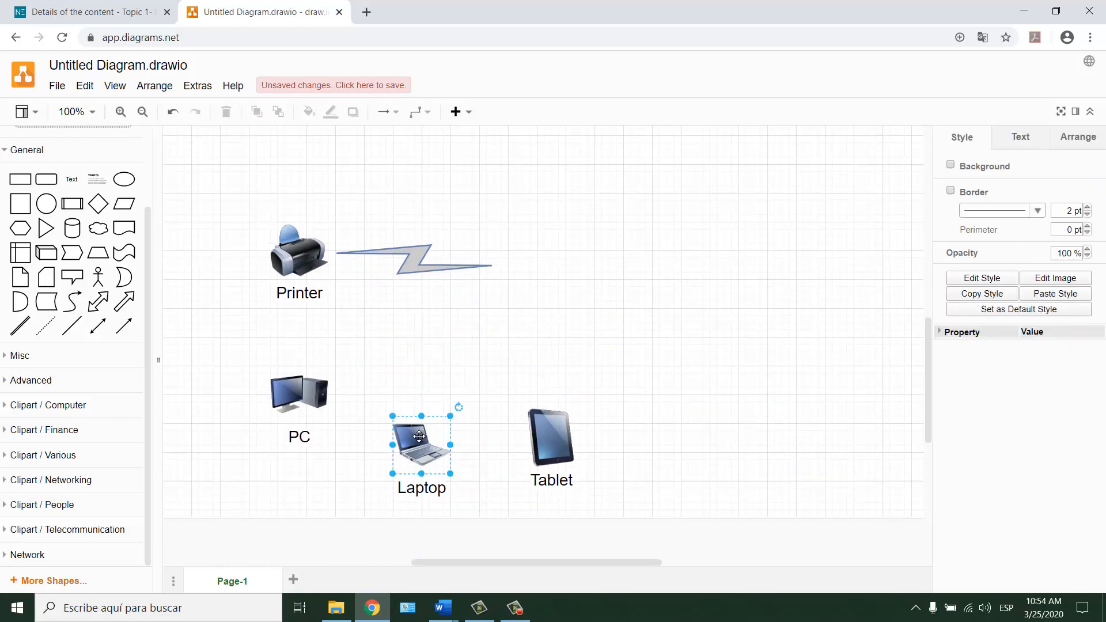
pyautogui.press('Delete')
pyautogui.click(550, 438)
pyautogui.press('Delete')
pyautogui.click(299, 394)
pyautogui.press('Delete')
pyautogui.click(413, 261)
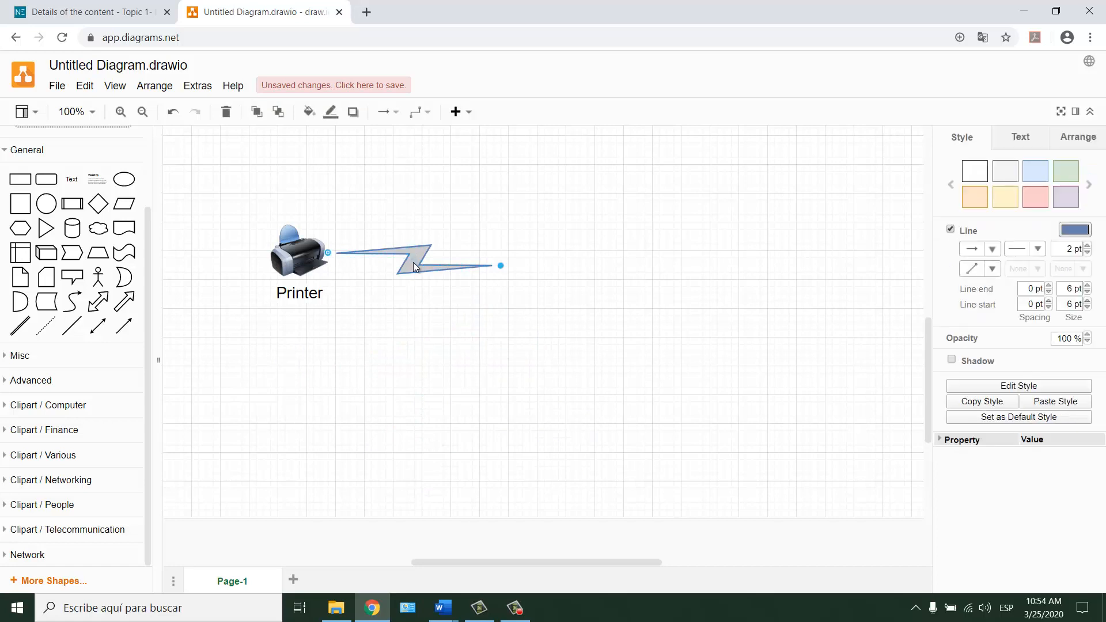
pyautogui.press('Delete')
pyautogui.click(310, 259)
pyautogui.press('Delete')
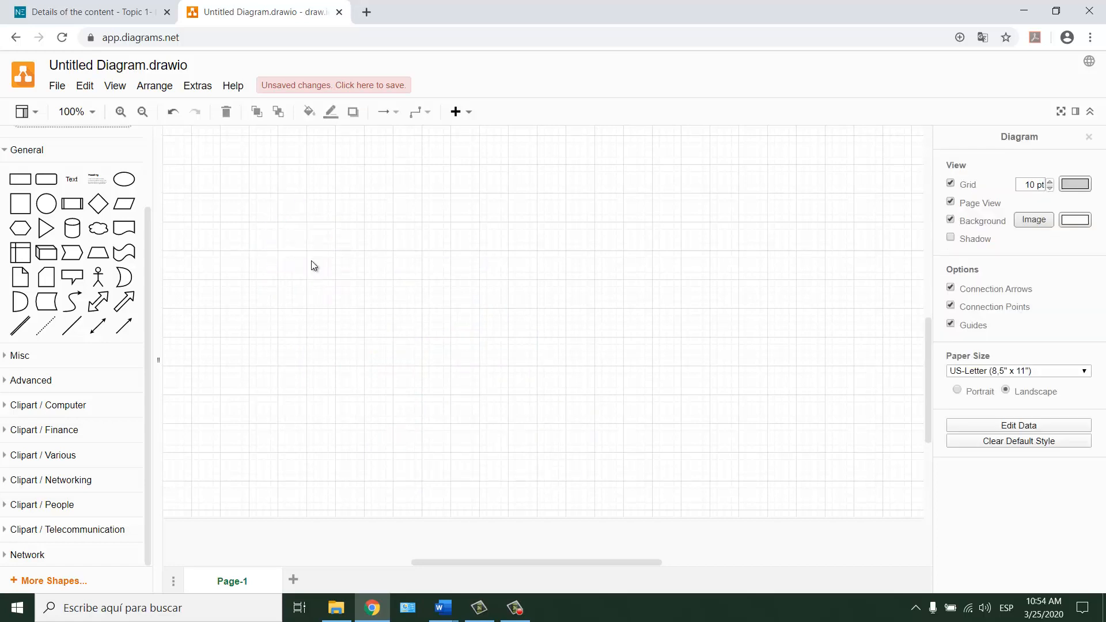
# - Reread the Classwork 1 instructions in Word and return to the empty diagram in Chrome
pyautogui.moveTo(437, 615)
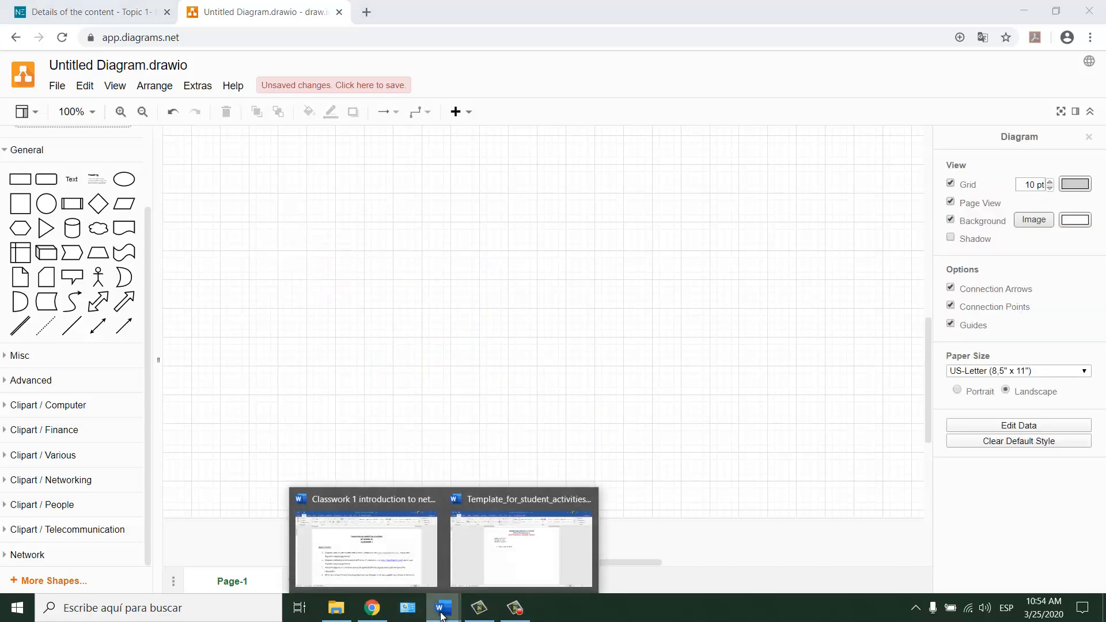
pyautogui.click(388, 542)
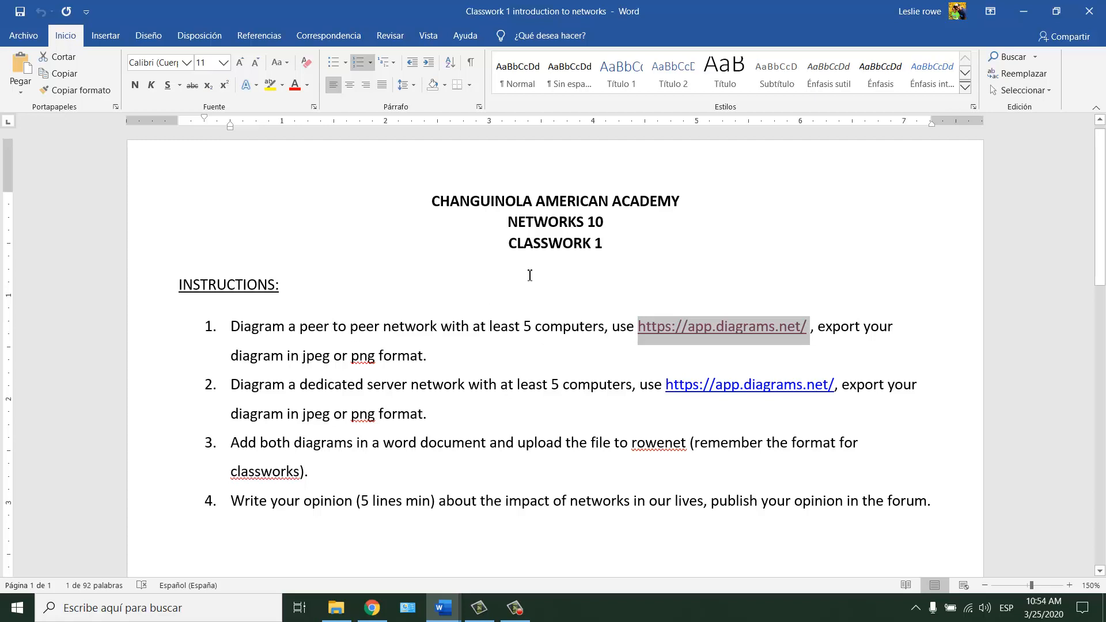
pyautogui.click(1022, 13)
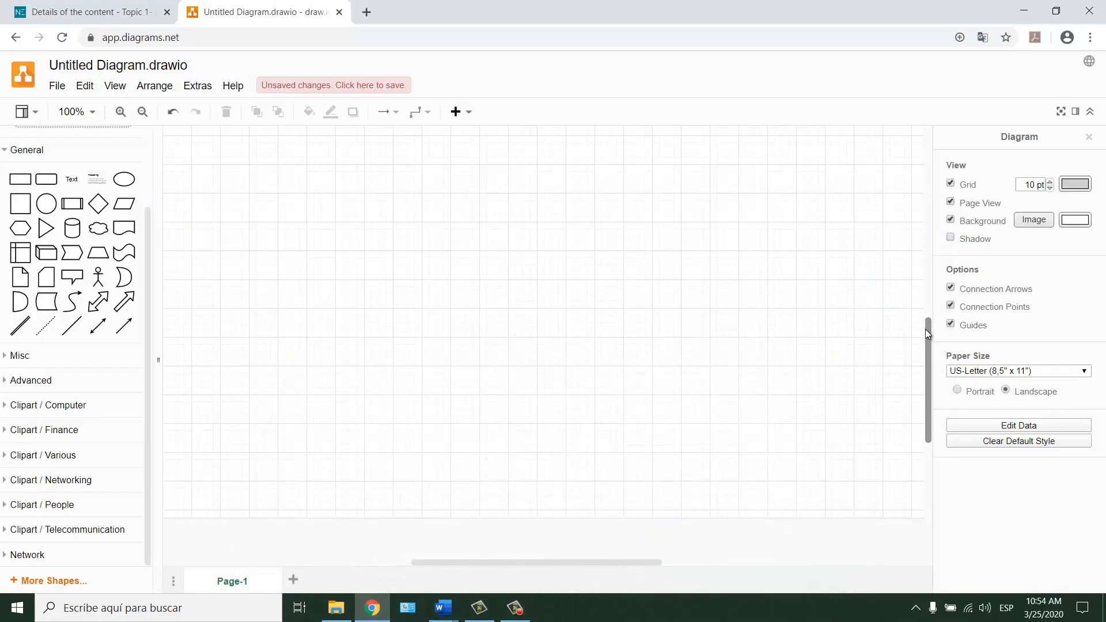
pyautogui.moveTo(925, 329)
pyautogui.mouseDown()
pyautogui.moveTo(923, 247)
pyautogui.moveTo(923, 325)
pyautogui.mouseUp()
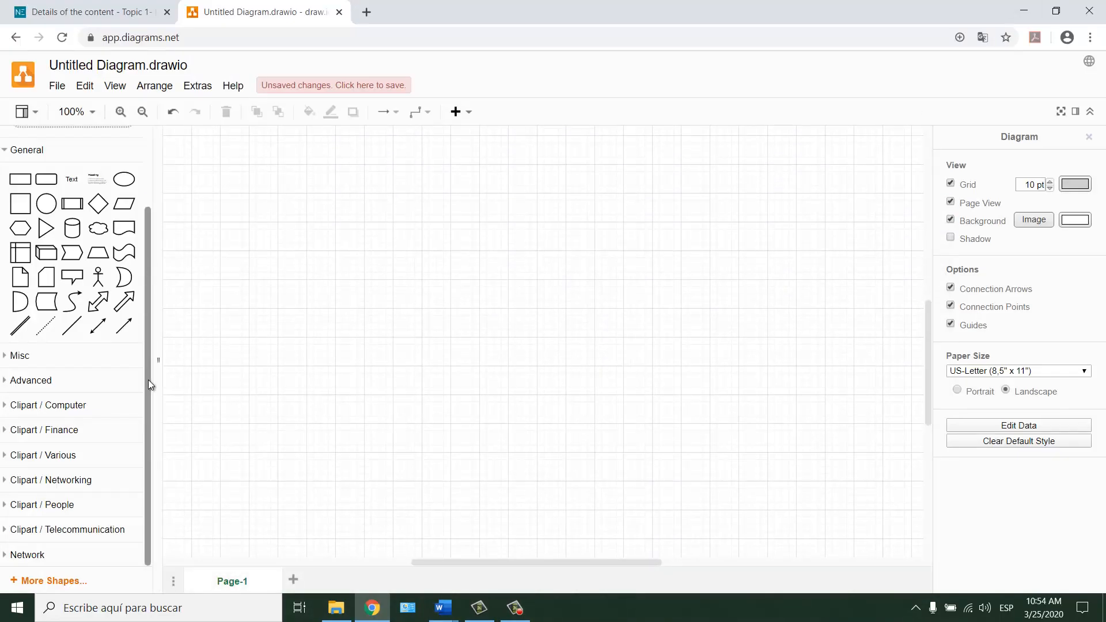
# - Expand the Computer, Finance, Various and Networking clipart libraries and look through the available shapes
pyautogui.scroll(2, 144, 208)
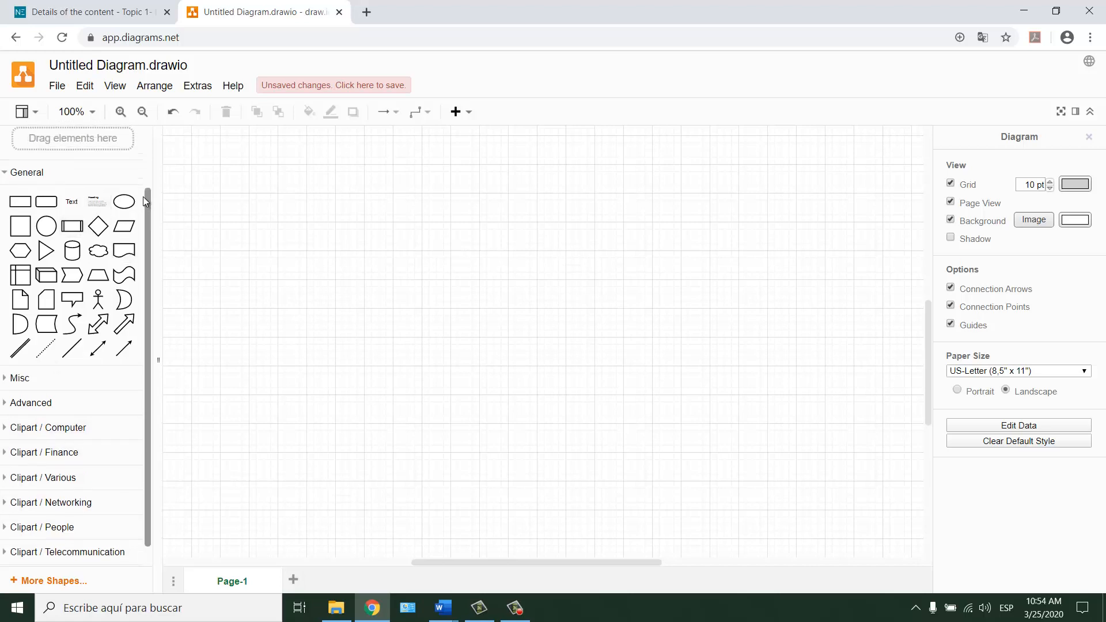
pyautogui.moveTo(143, 196); pyautogui.dragTo(87, 466)
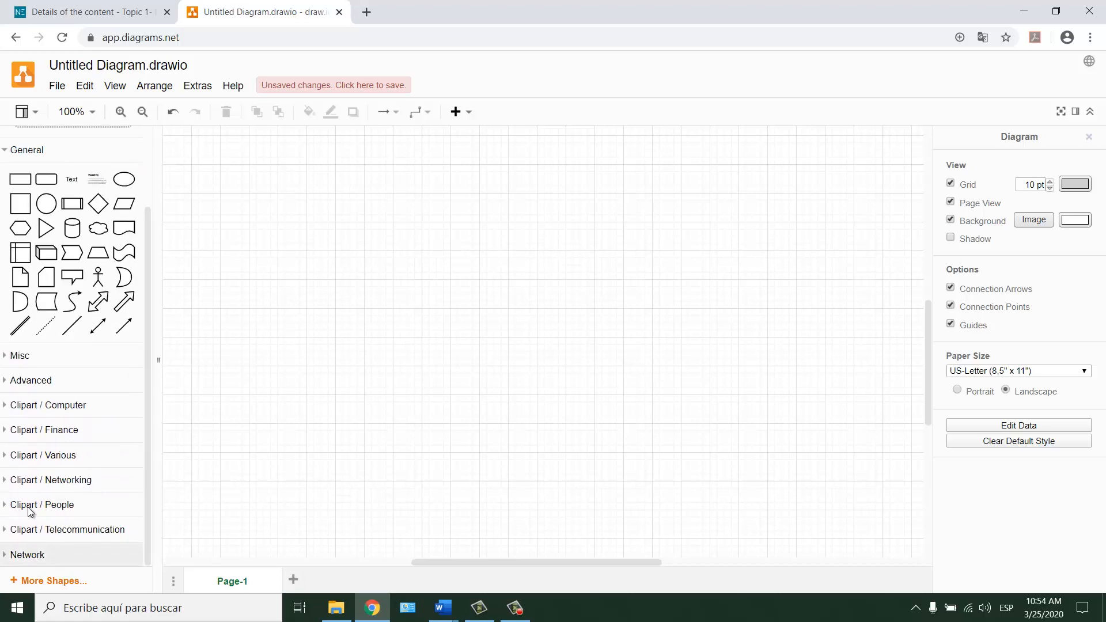
pyautogui.click(8, 406)
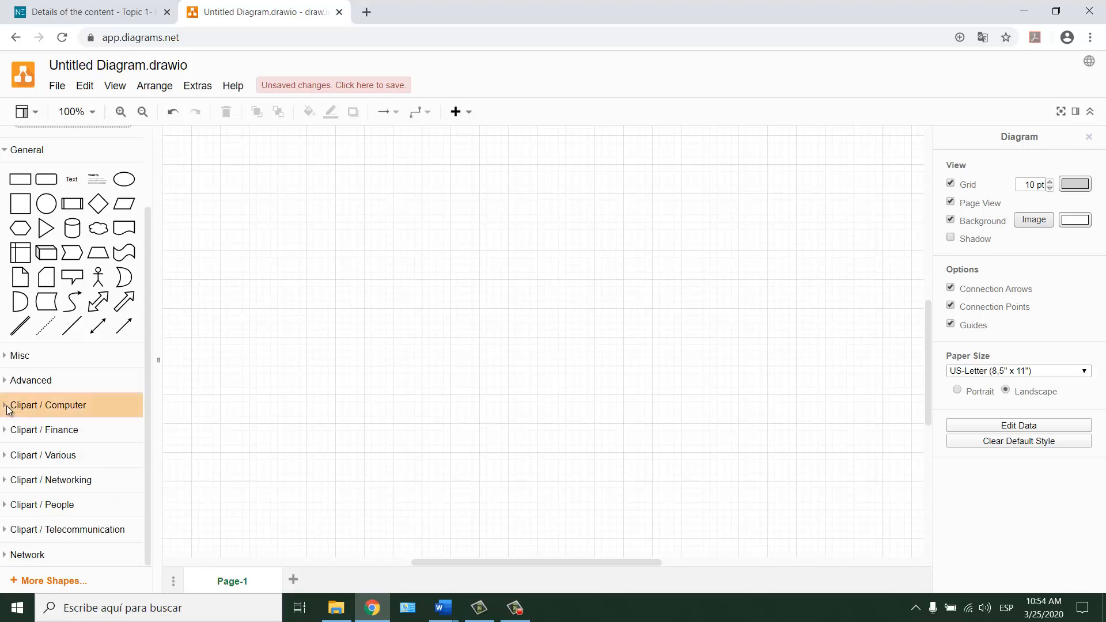
pyautogui.scroll(-4, 26, 451)
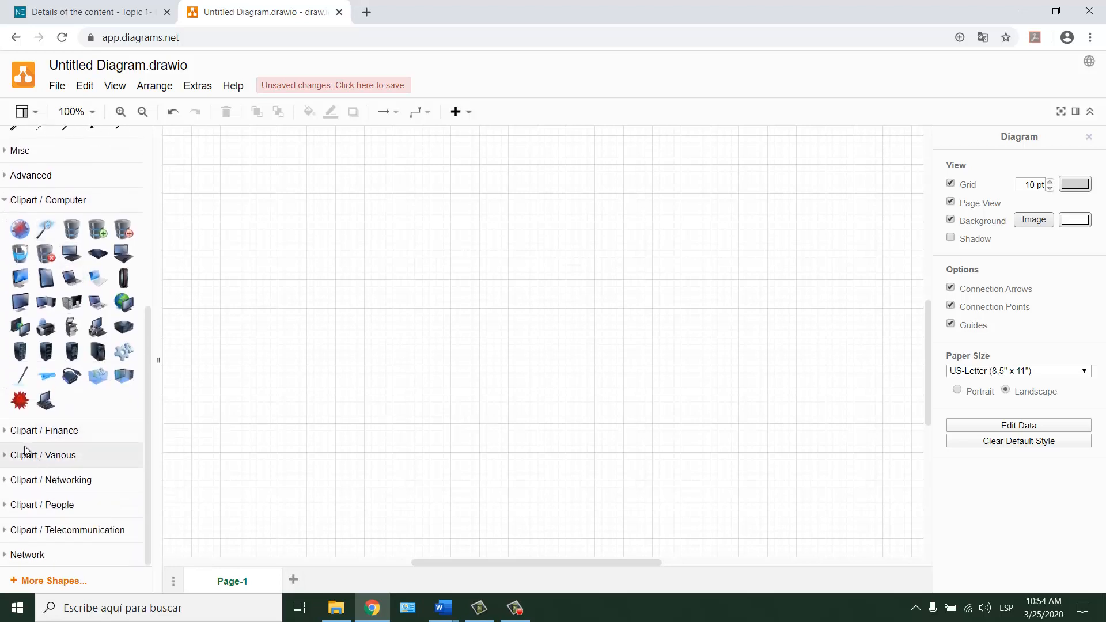
pyautogui.click(12, 432)
pyautogui.moveTo(38, 462)
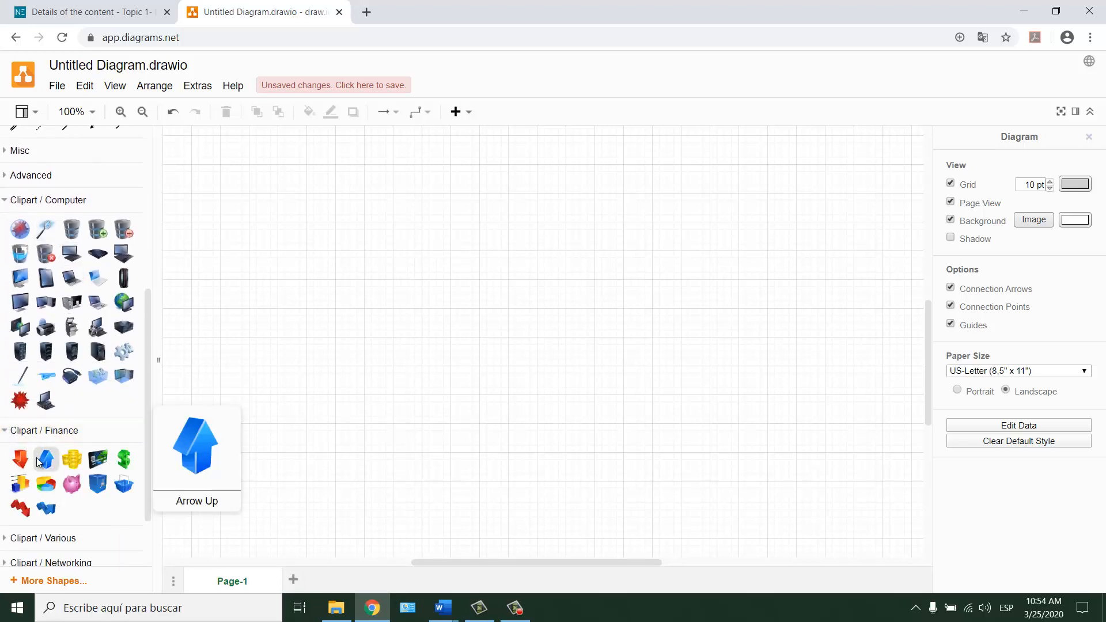
pyautogui.click(7, 538)
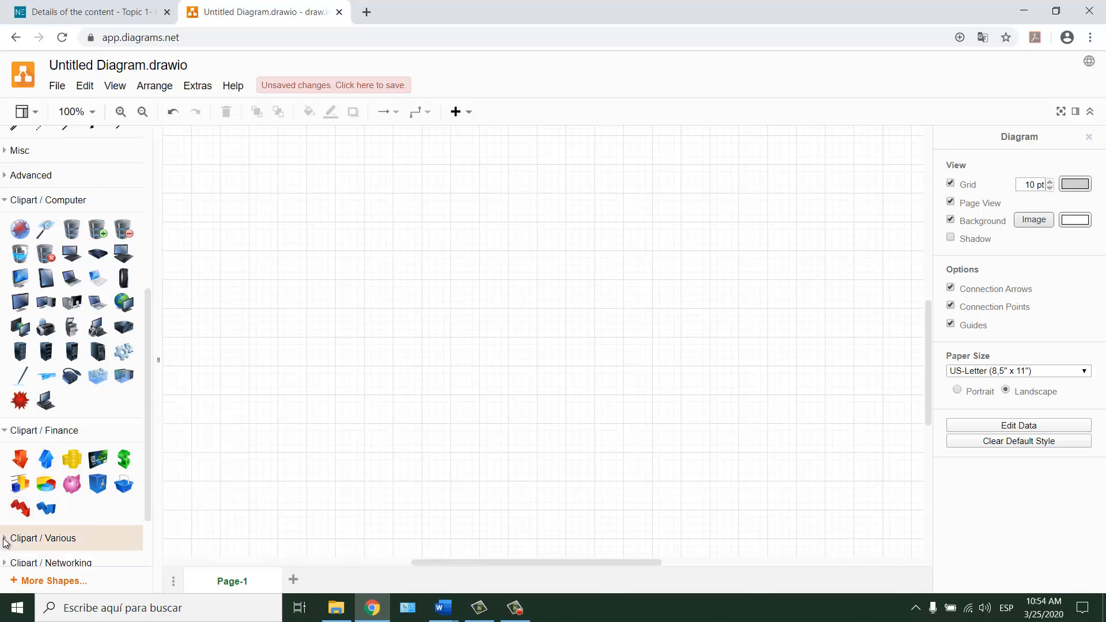
pyautogui.moveTo(145, 315); pyautogui.dragTo(149, 192)
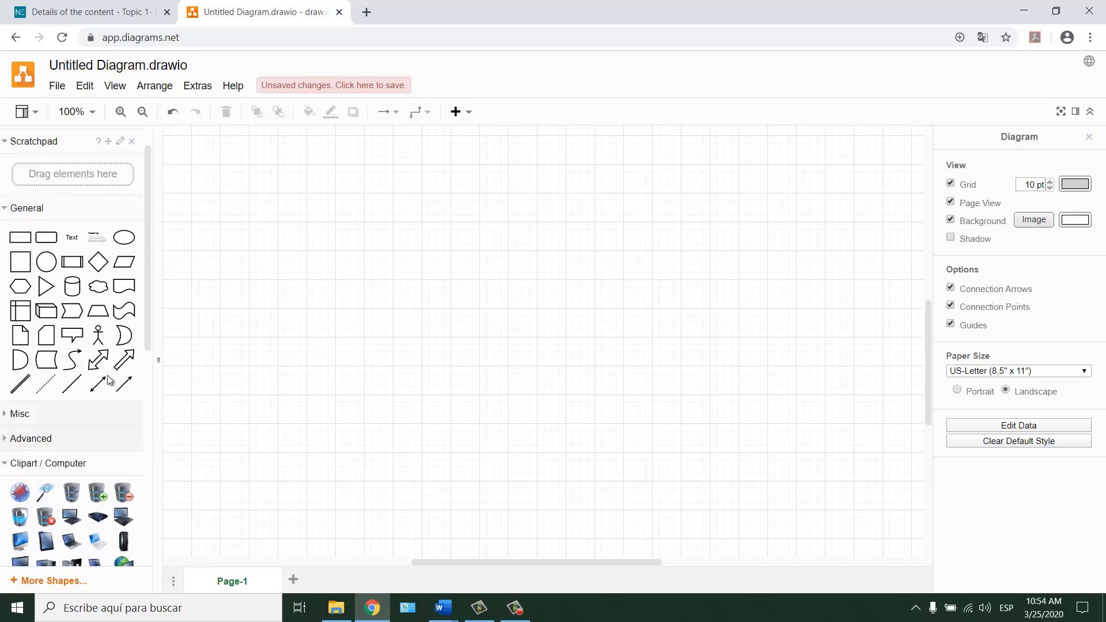
pyautogui.moveTo(146, 295); pyautogui.dragTo(125, 556)
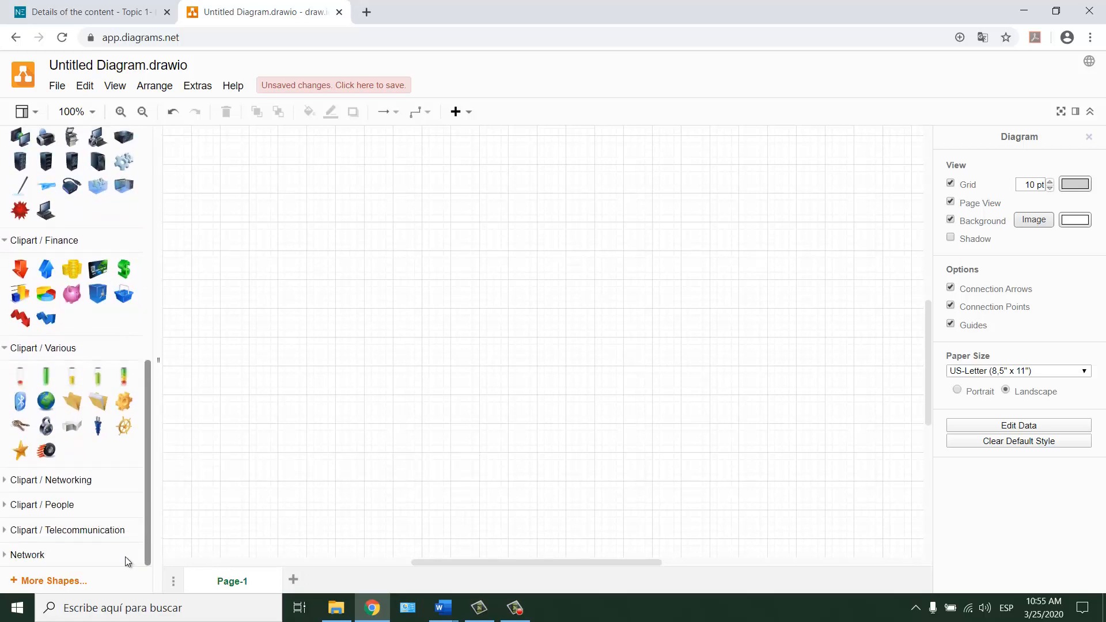
pyautogui.click(7, 480)
pyautogui.moveTo(144, 433); pyautogui.dragTo(157, 212)
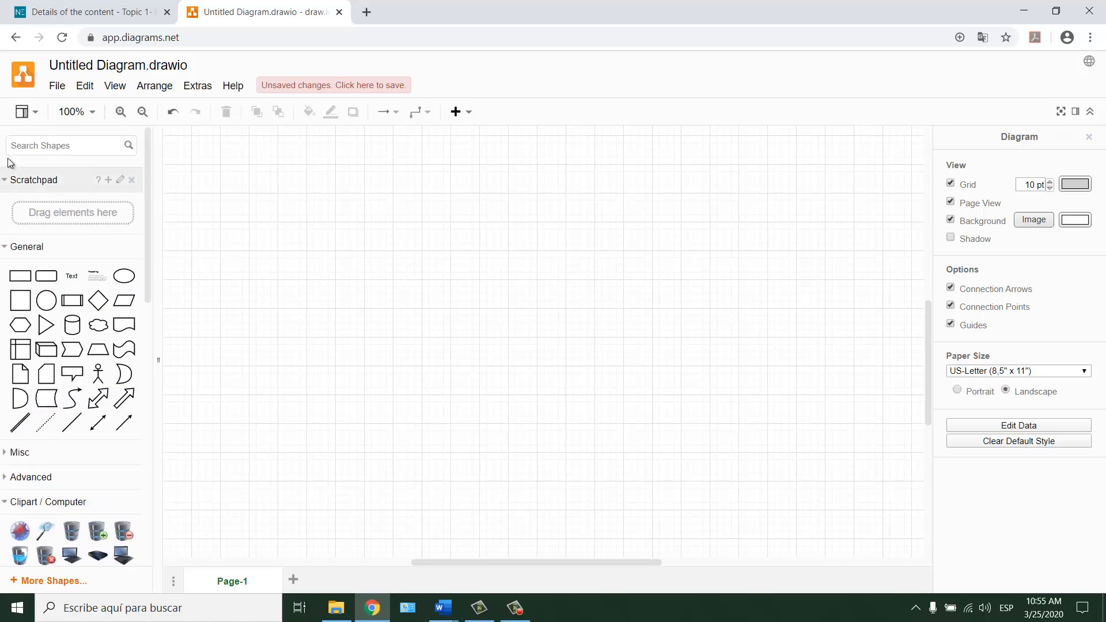
# - Search the shape library for "computer"
pyautogui.click(49, 147)
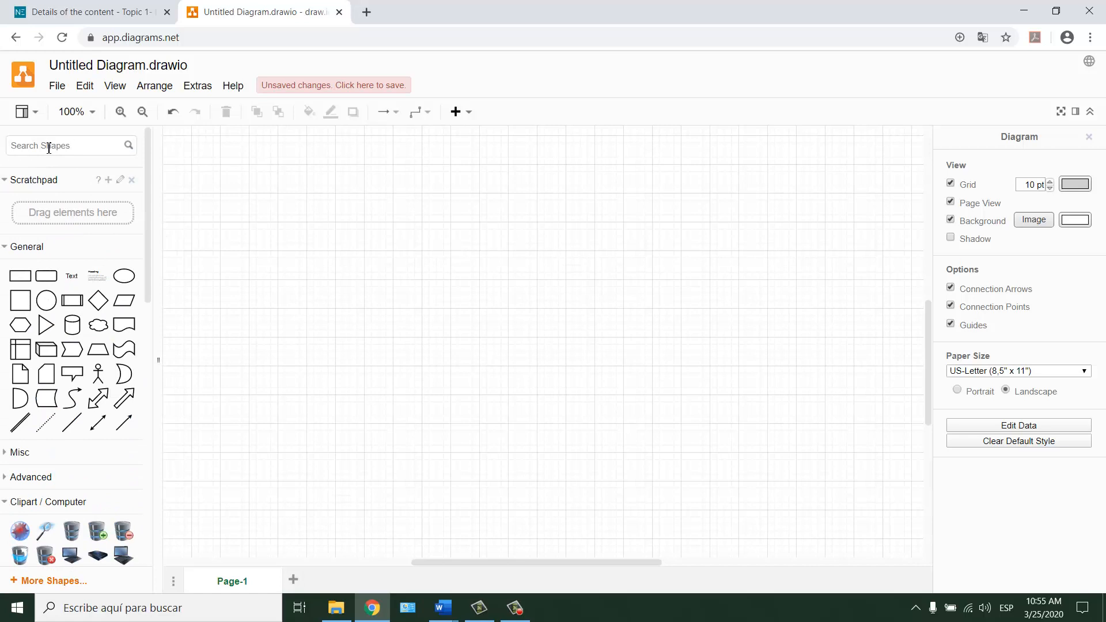
pyautogui.write('computers')
pyautogui.press('Return')
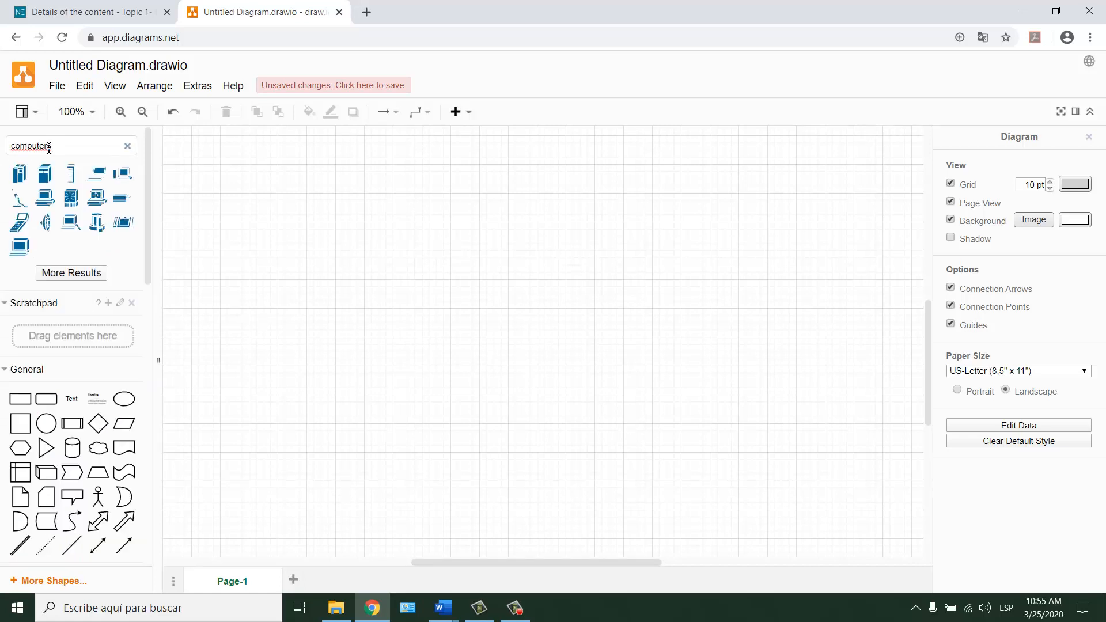
pyautogui.press('Return')
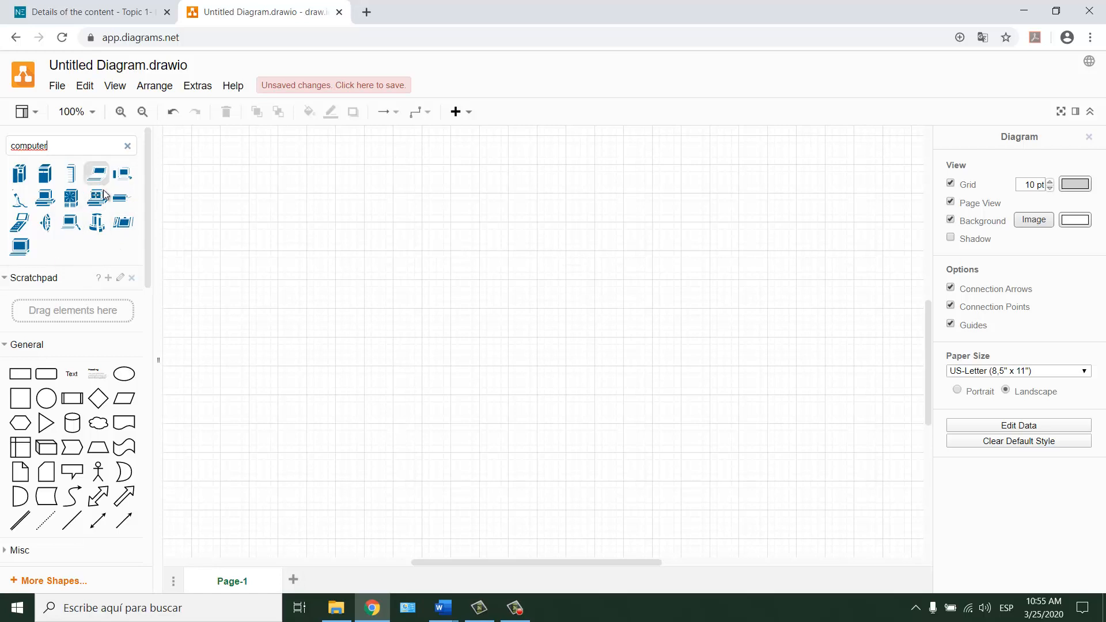
# - Place a Netbook from the Clipart / Computer library in the upper-left part of the page
pyautogui.scroll(-6, 113, 250)
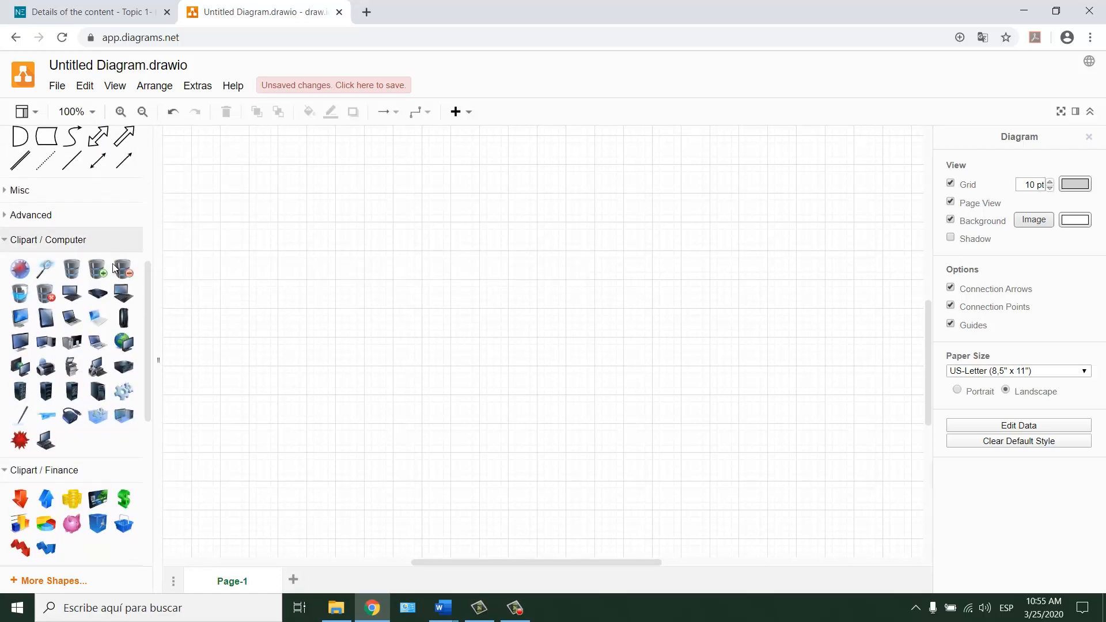
pyautogui.moveTo(104, 340)
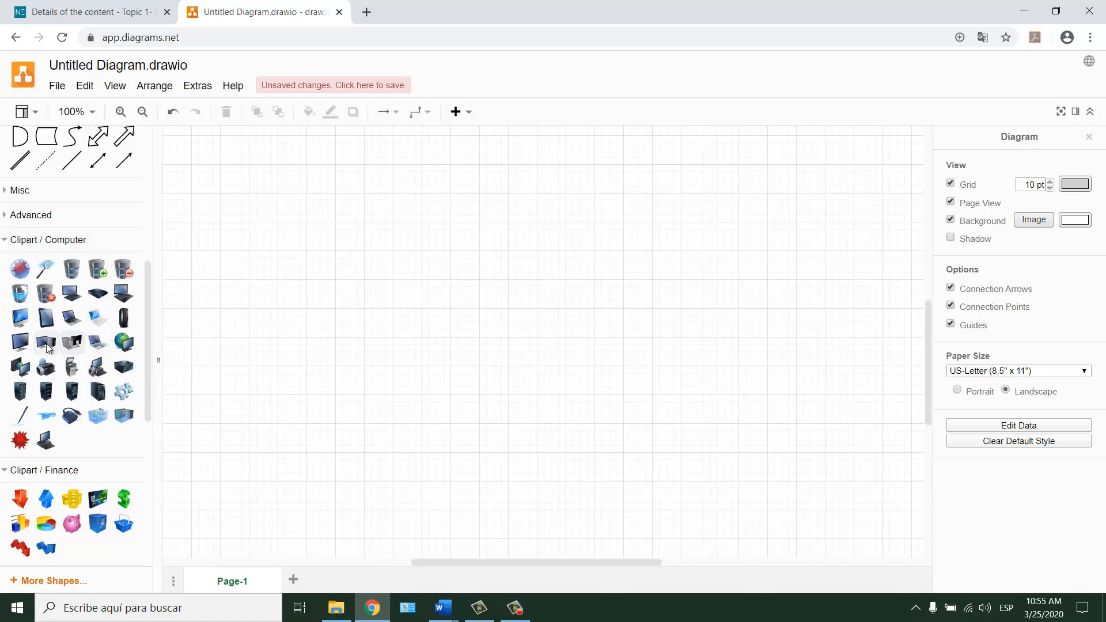
pyautogui.moveTo(49, 340)
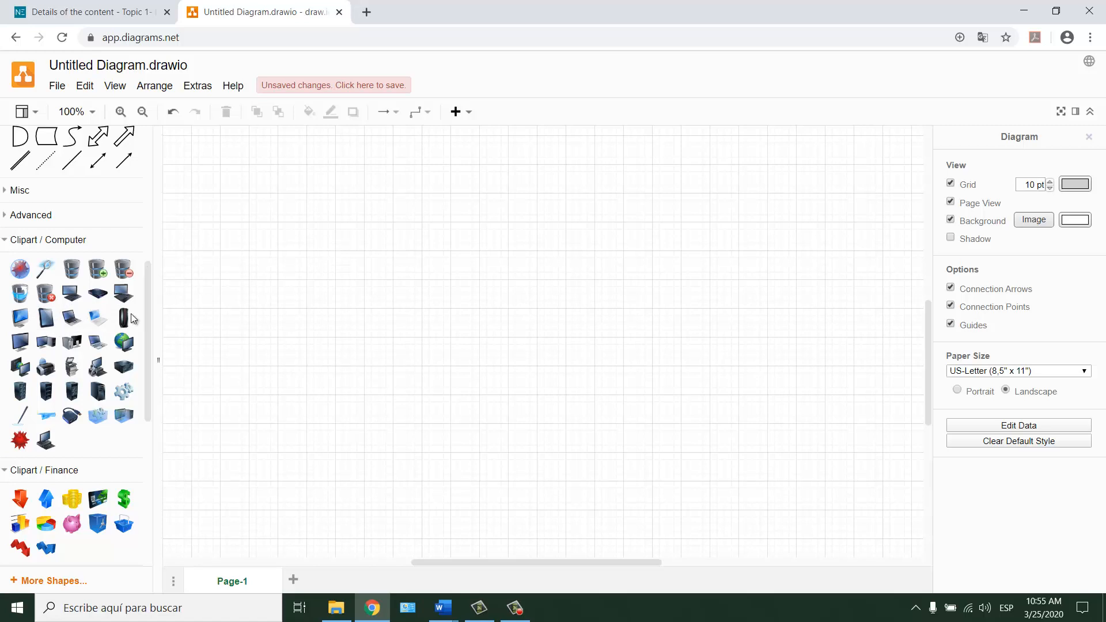
pyautogui.moveTo(98, 343)
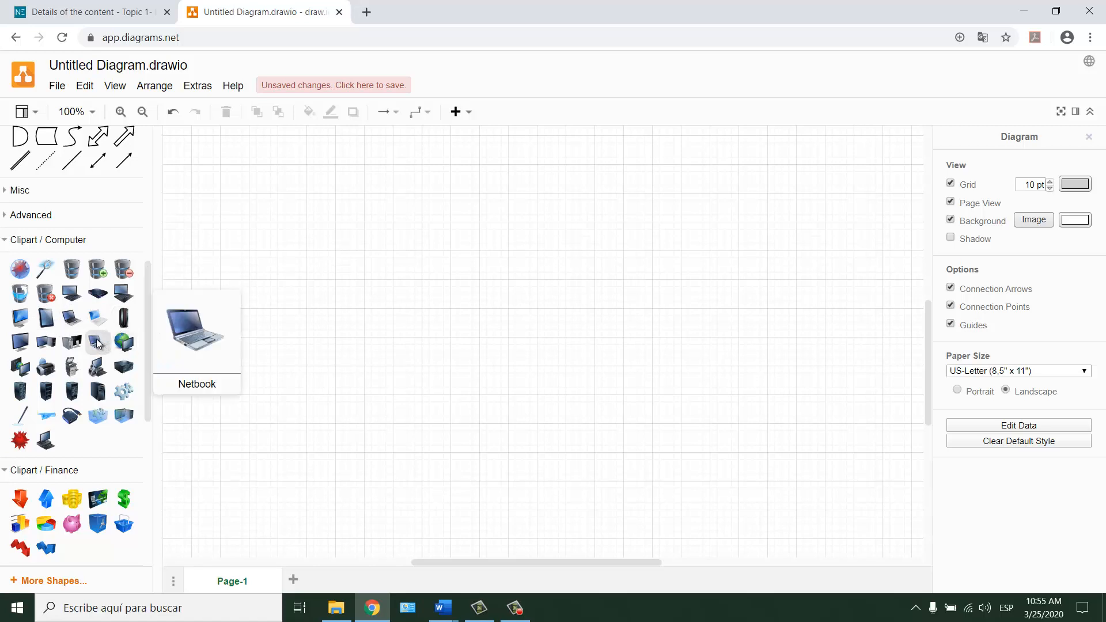
pyautogui.moveTo(97, 344); pyautogui.dragTo(356, 222)
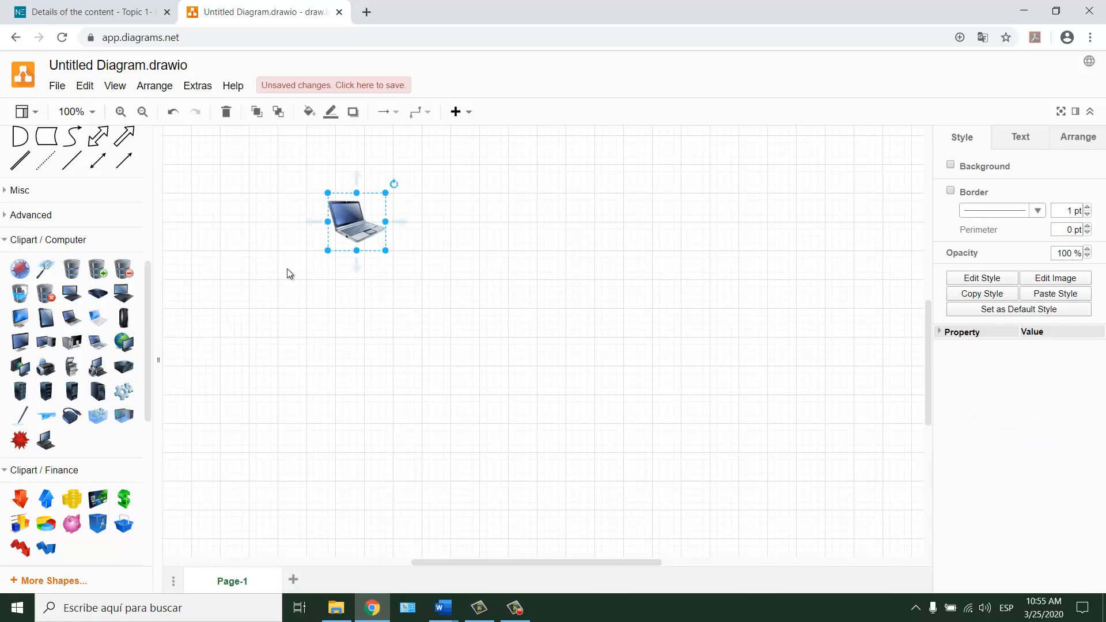
# - Try the blue Laptop and desktop computer shapes from the search results, placing them below and to the right of the netbook
pyautogui.moveTo(83, 326)
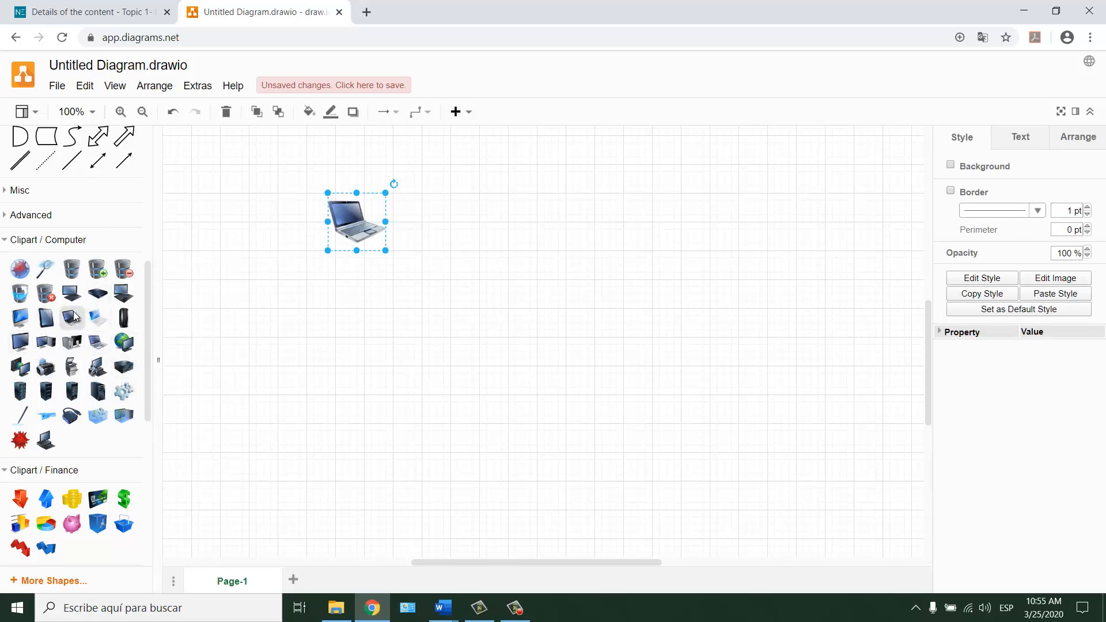
pyautogui.scroll(6, 75, 316)
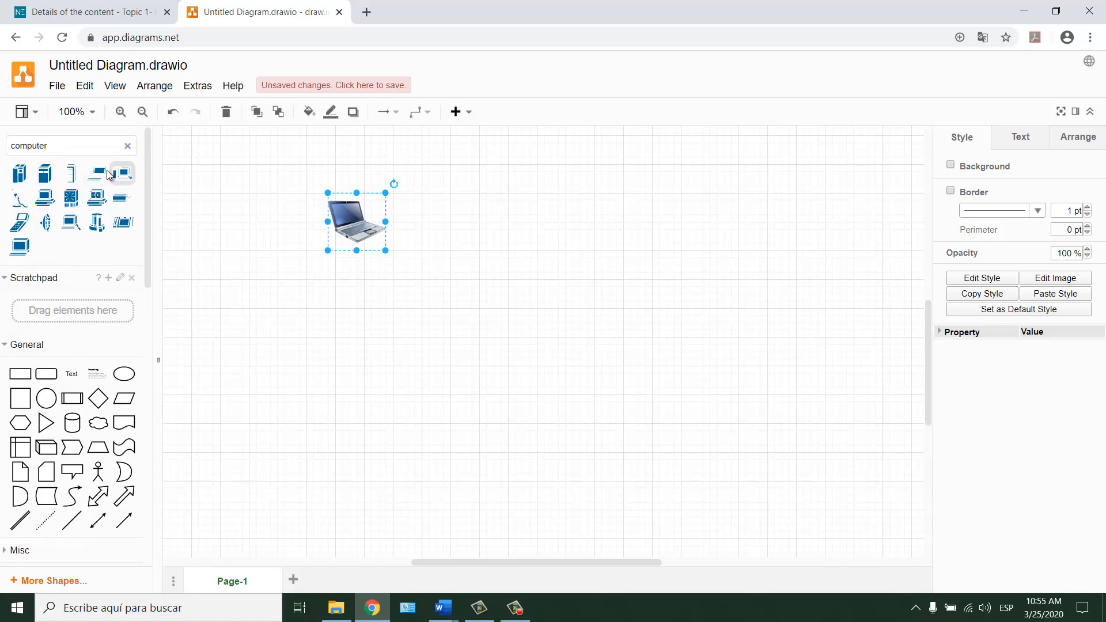
pyautogui.moveTo(128, 178)
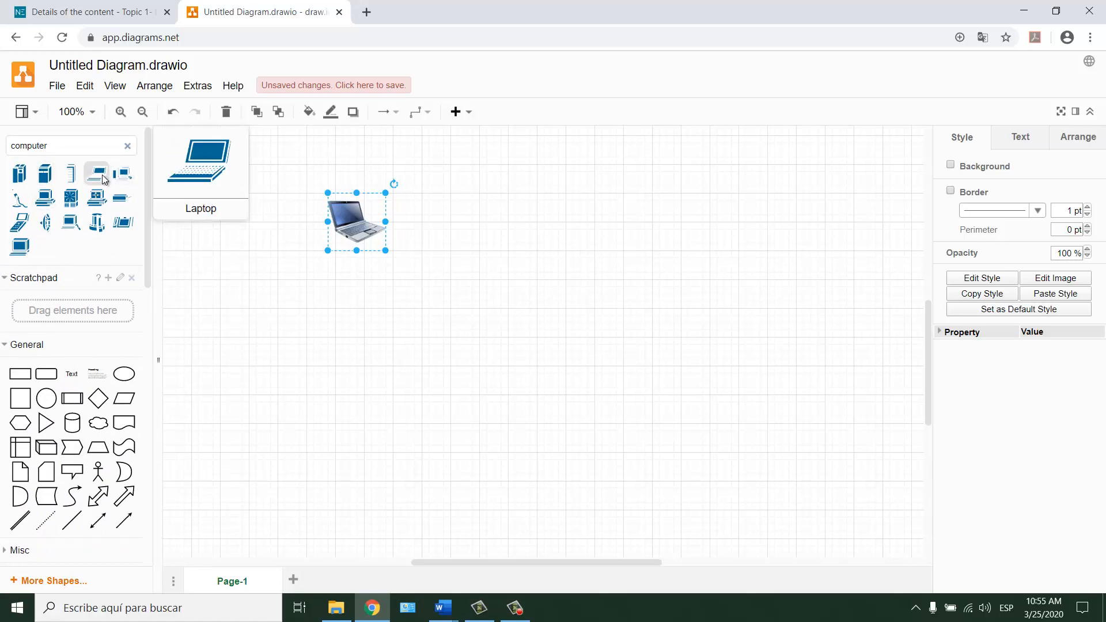
pyautogui.moveTo(102, 178); pyautogui.dragTo(318, 325)
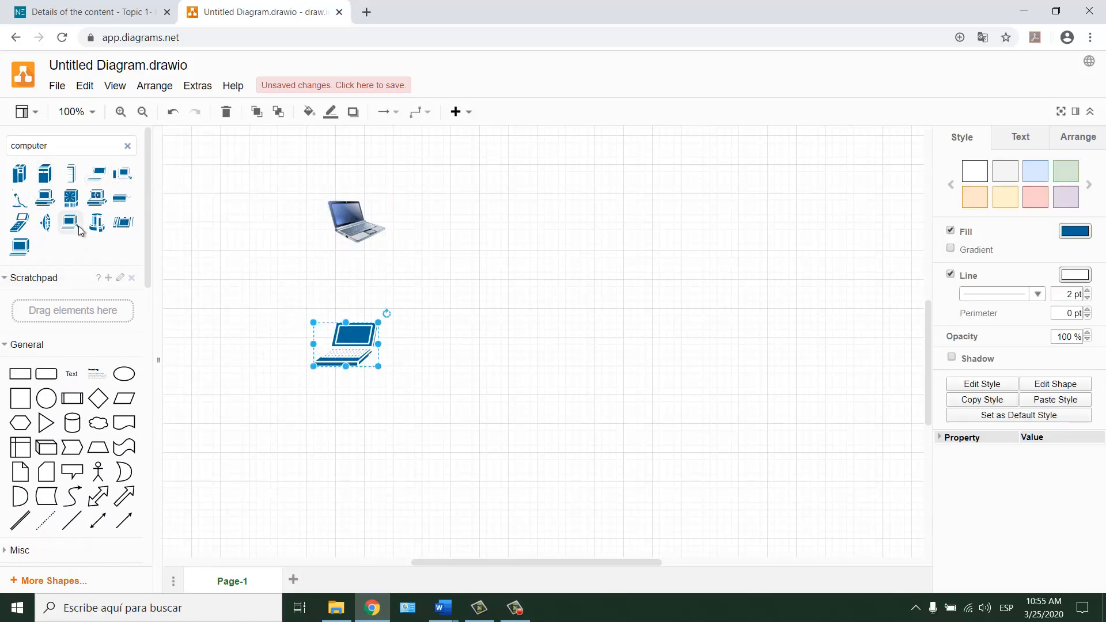
pyautogui.moveTo(71, 222); pyautogui.dragTo(494, 274)
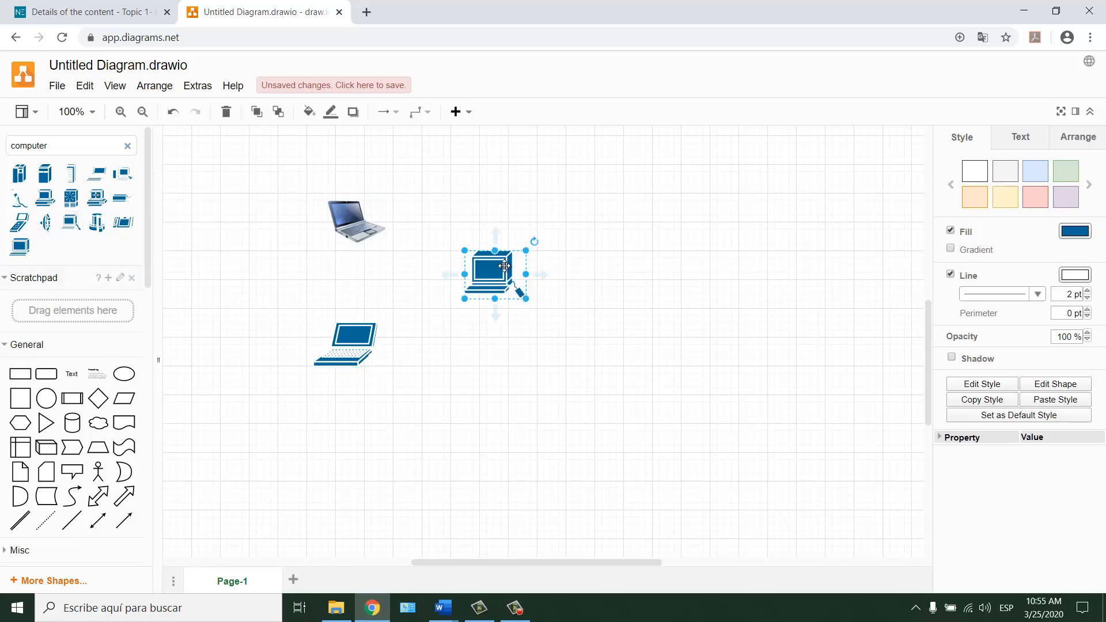
# - Delete the blue desktop computer and the blue laptop from the page
pyautogui.press('Delete')
pyautogui.click(354, 344)
pyautogui.press('Delete')
# - Enlarge the netbook slightly and shift it further left on the page
pyautogui.click(353, 219)
pyautogui.moveTo(353, 219); pyautogui.dragTo(323, 233)
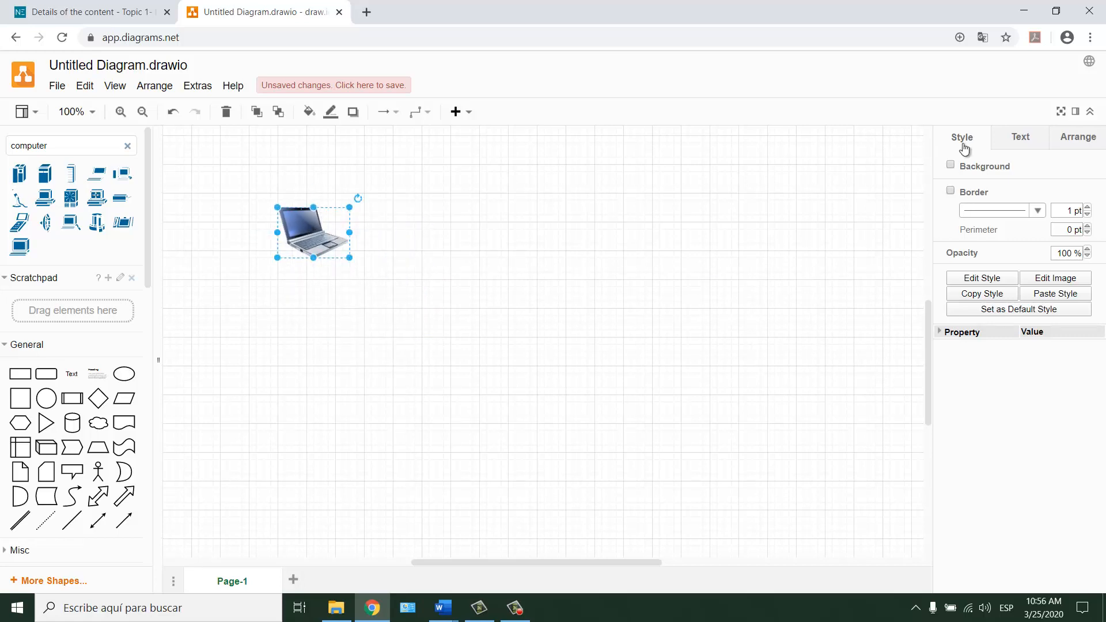
pyautogui.click(1021, 138)
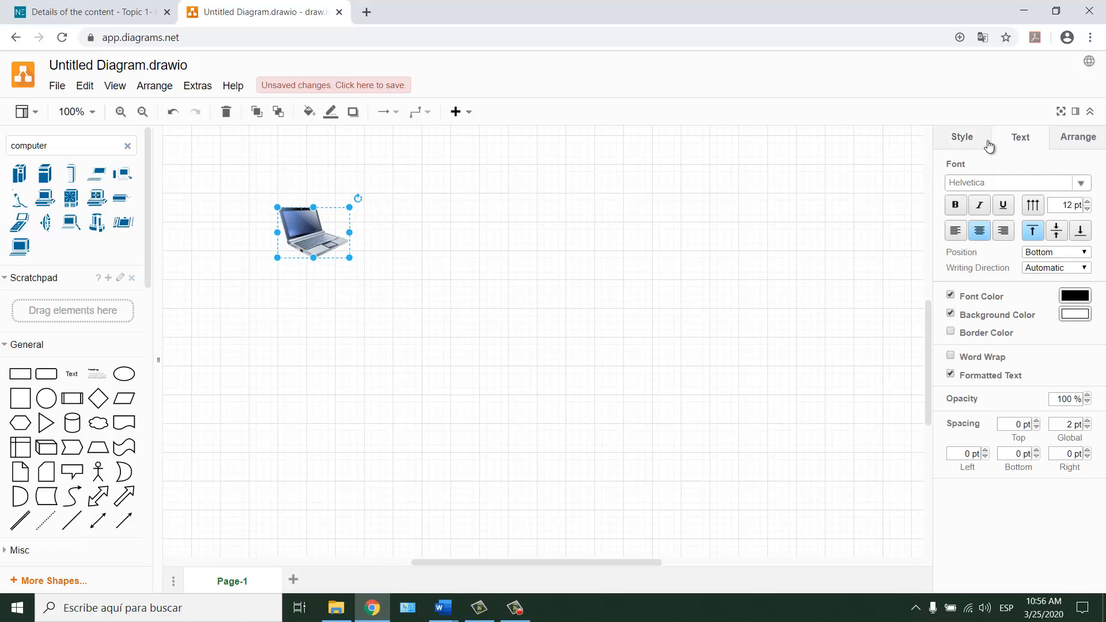
pyautogui.click(961, 139)
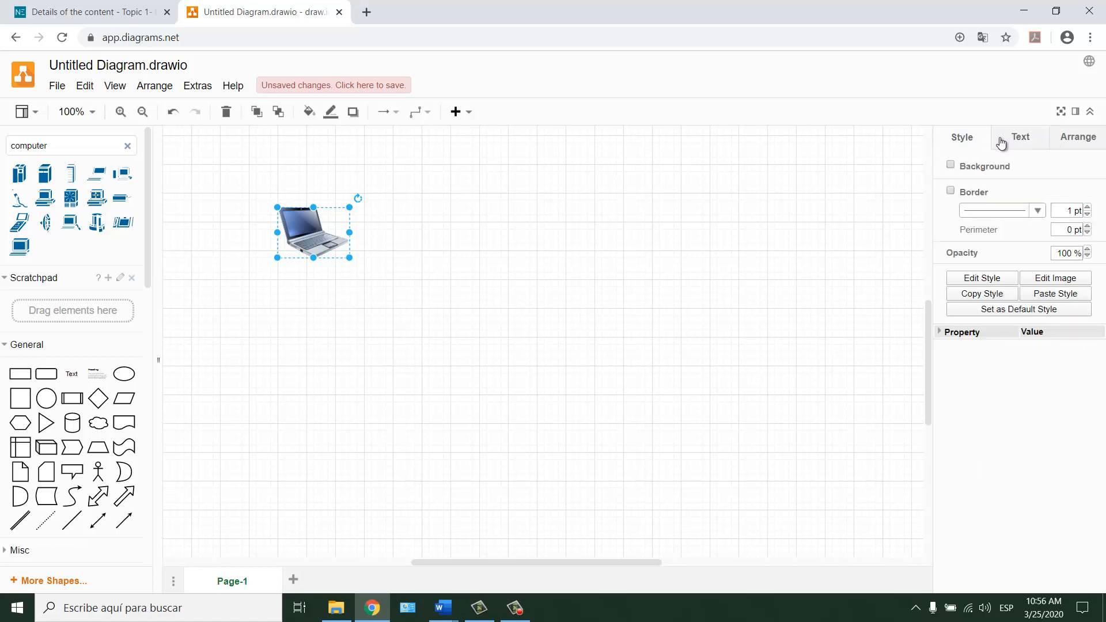
pyautogui.moveTo(312, 234); pyautogui.dragTo(319, 242)
# - Label the netbook "Laptop 1"
pyautogui.doubleClick(320, 242)
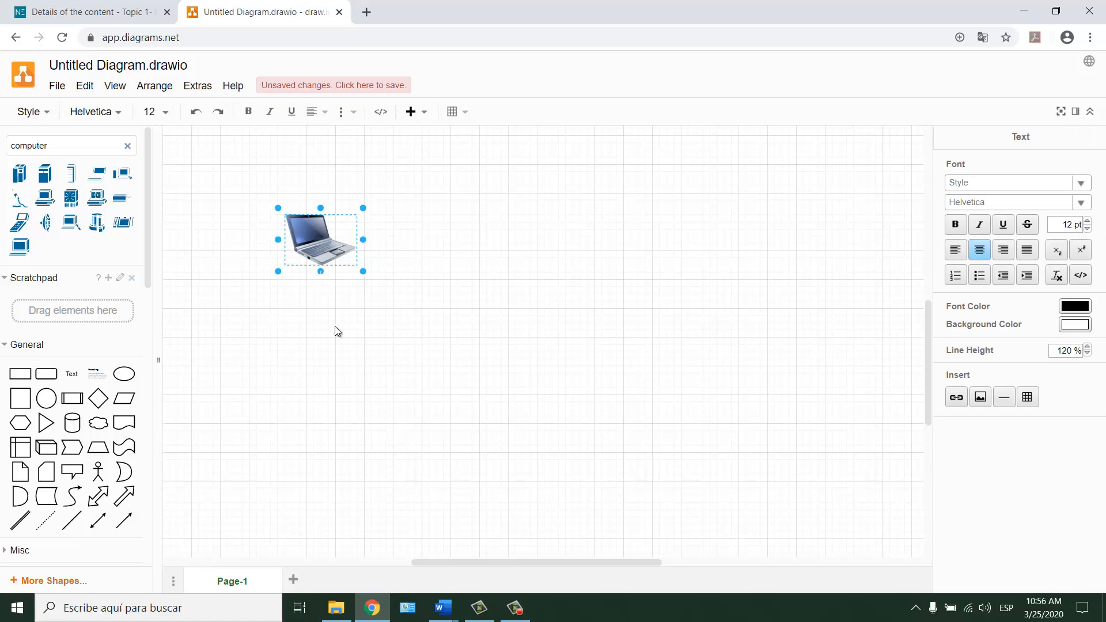
pyautogui.write('Laptop 1')
pyautogui.click(334, 326)
pyautogui.click(321, 282)
pyautogui.click(321, 274)
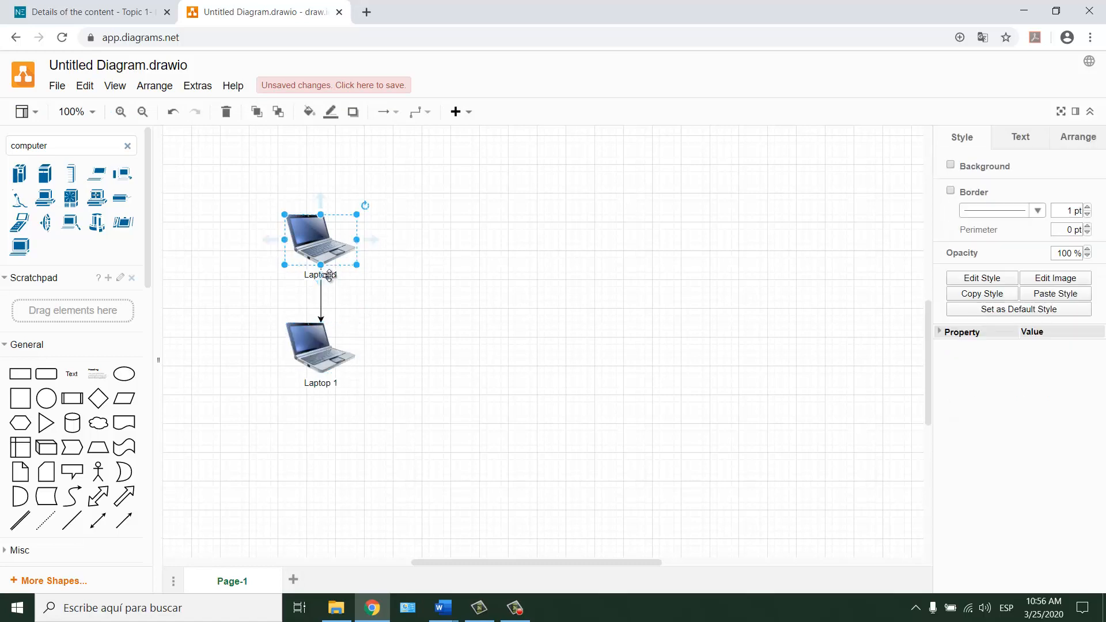
pyautogui.click(313, 338)
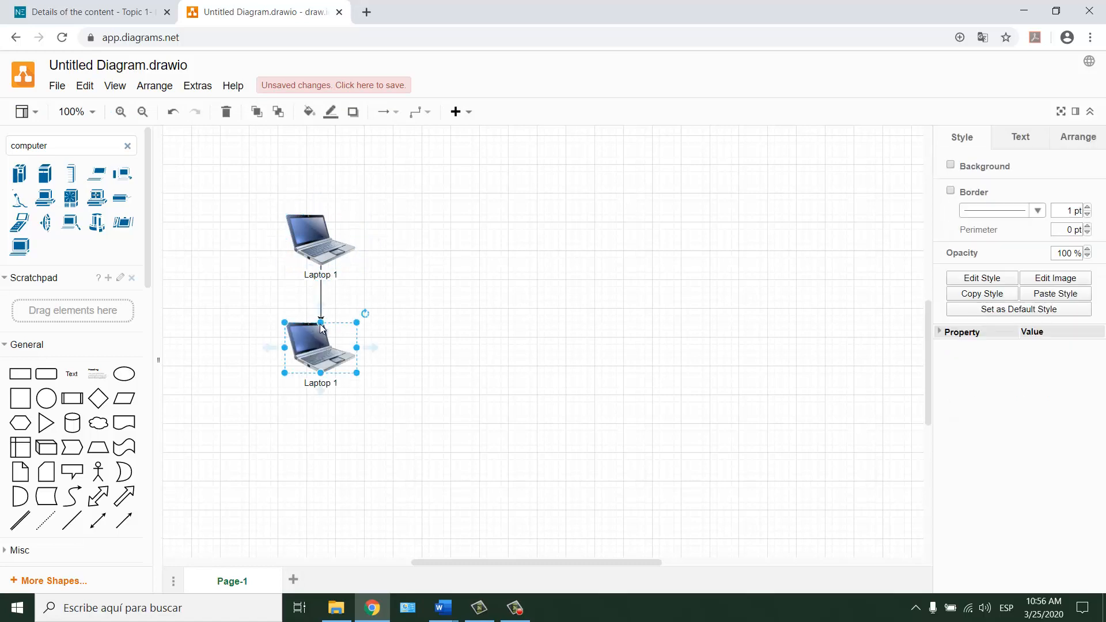
pyautogui.press('Delete')
pyautogui.click(323, 306)
pyautogui.press('Delete')
# - Set the font size of the "Laptop 1" label to 19 pt
pyautogui.click(329, 275)
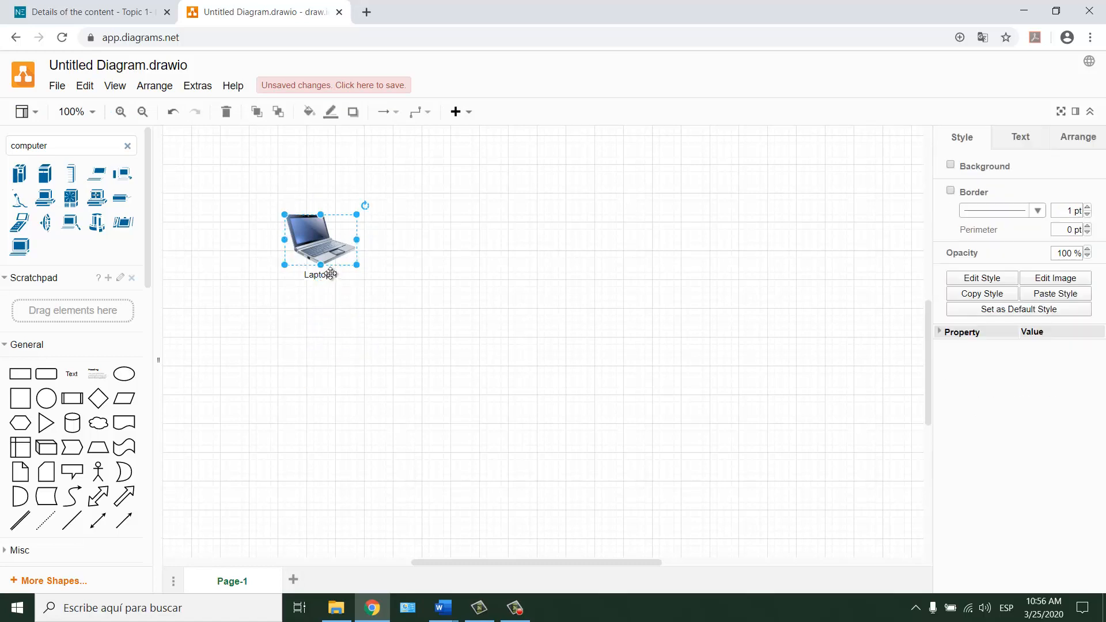
pyautogui.doubleClick(329, 276)
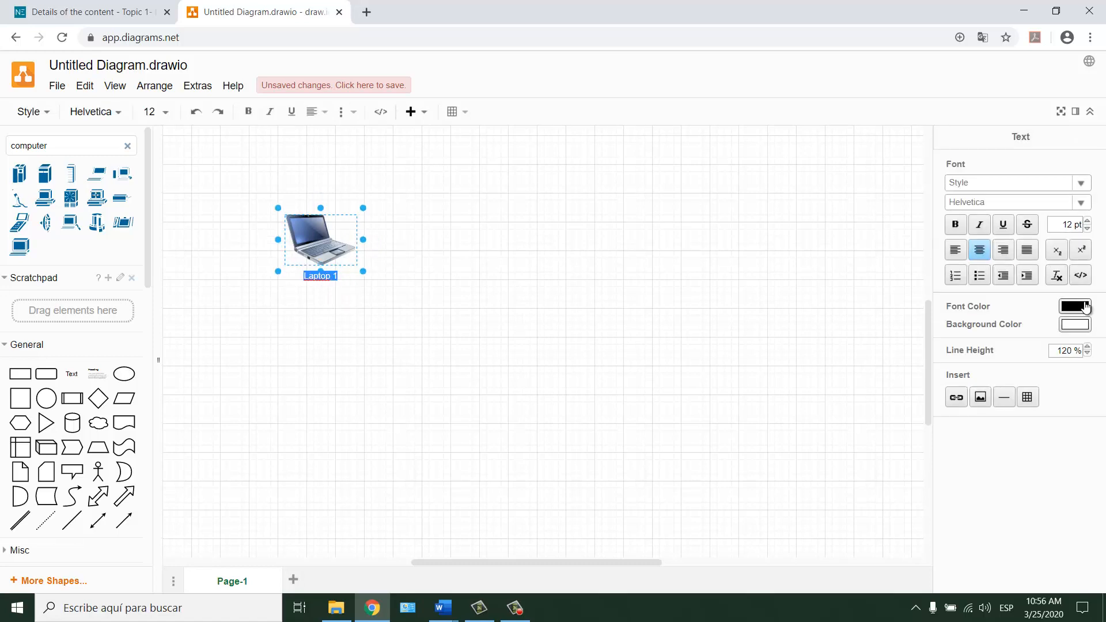
pyautogui.click(1087, 221)
pyautogui.click(1087, 221)
pyautogui.click(1088, 221)
pyautogui.click(1087, 222)
pyautogui.click(1087, 221)
pyautogui.click(1087, 221)
pyautogui.click(1087, 221)
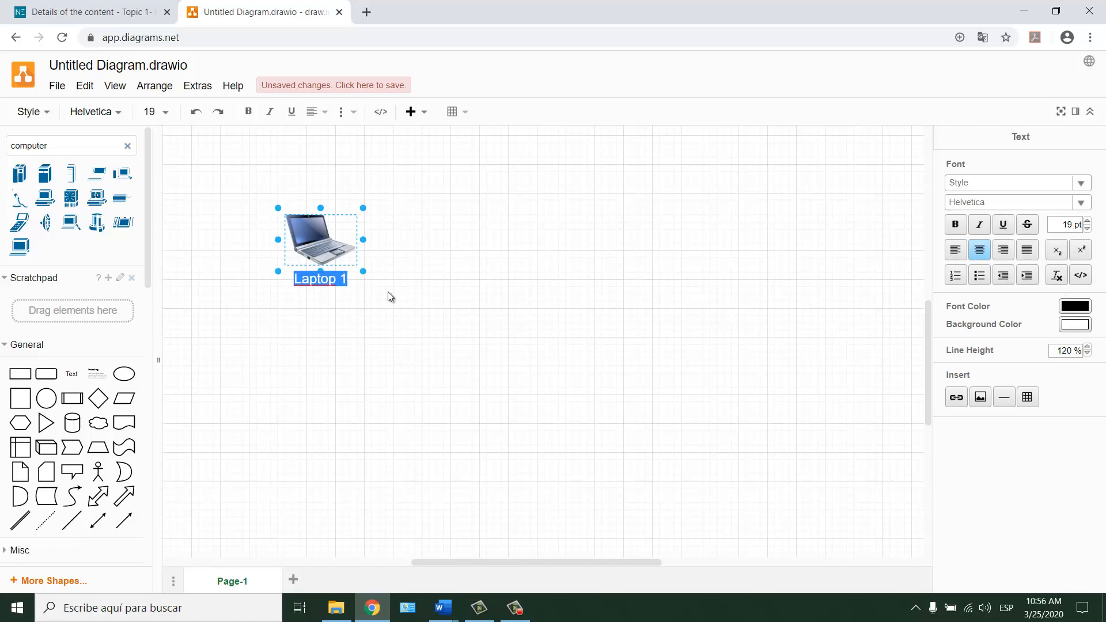
pyautogui.click(367, 288)
# - Add two arrow-connected copies of Laptop 1, one to its right and one below it
pyautogui.click(324, 260)
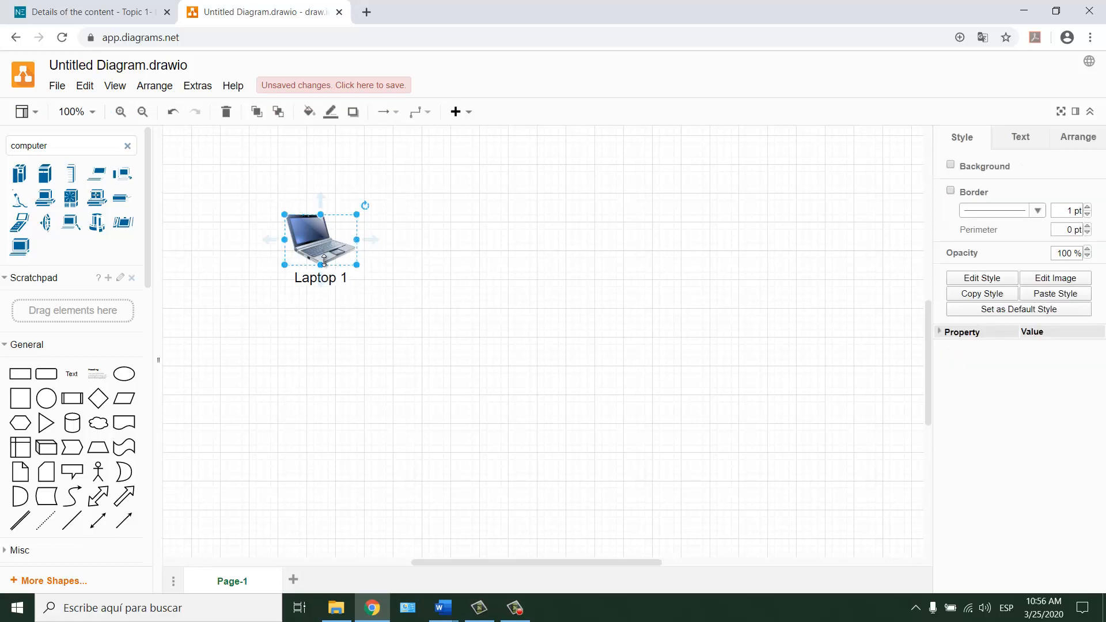
pyautogui.click(374, 239)
pyautogui.click(374, 238)
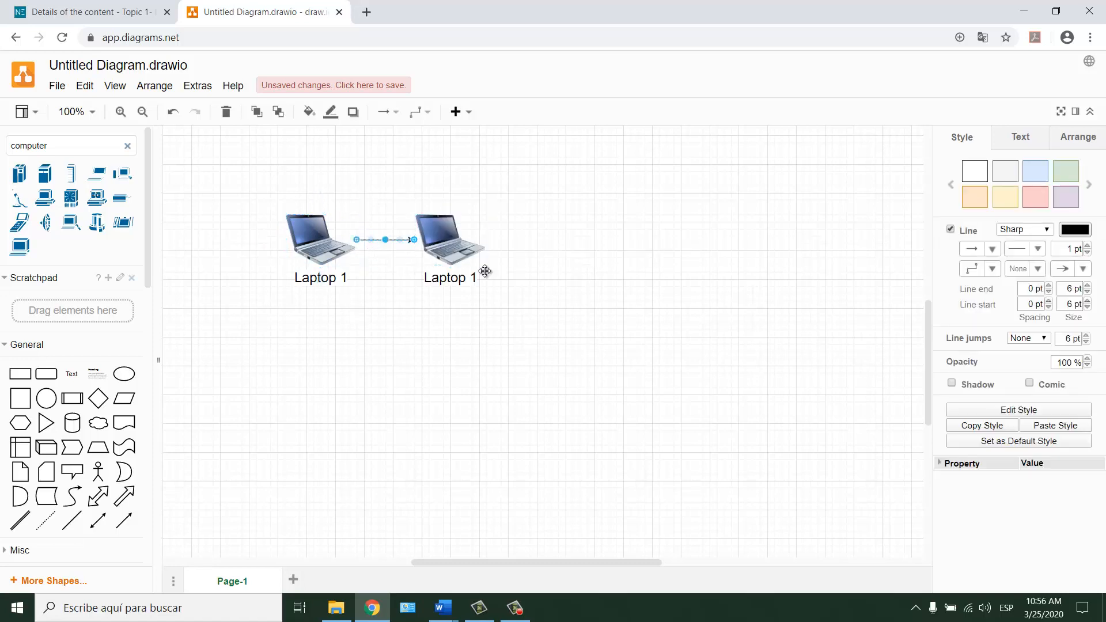
pyautogui.click(450, 238)
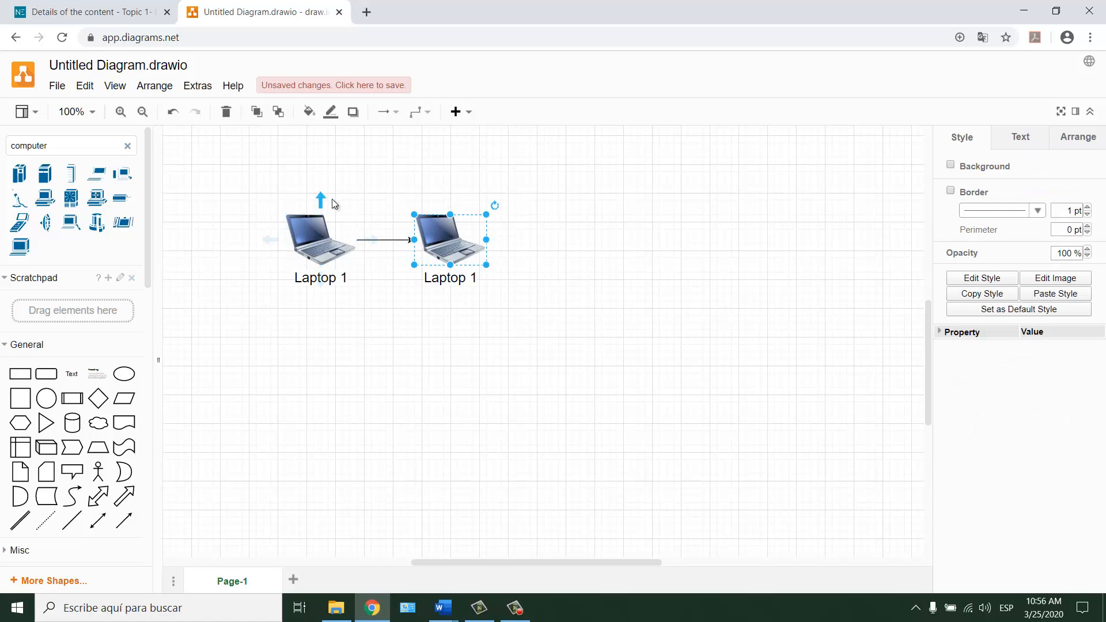
pyautogui.doubleClick(322, 281)
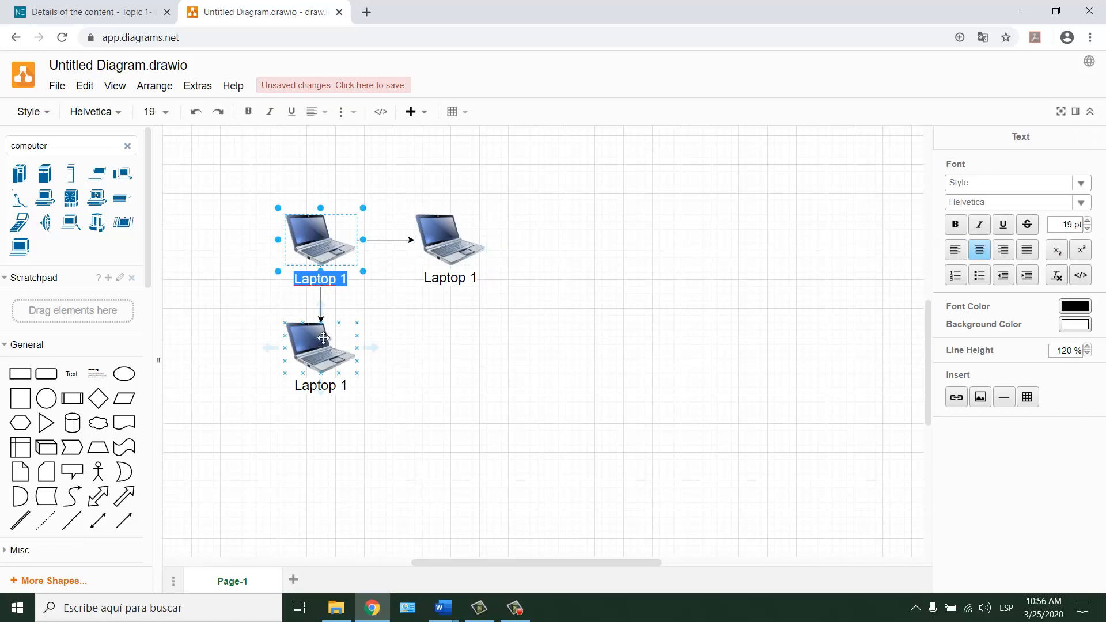
# - Add an arrow-connected laptop copy to the right of the lower laptop, and relabel the upper-right laptop "Laptop 2"
pyautogui.click(373, 349)
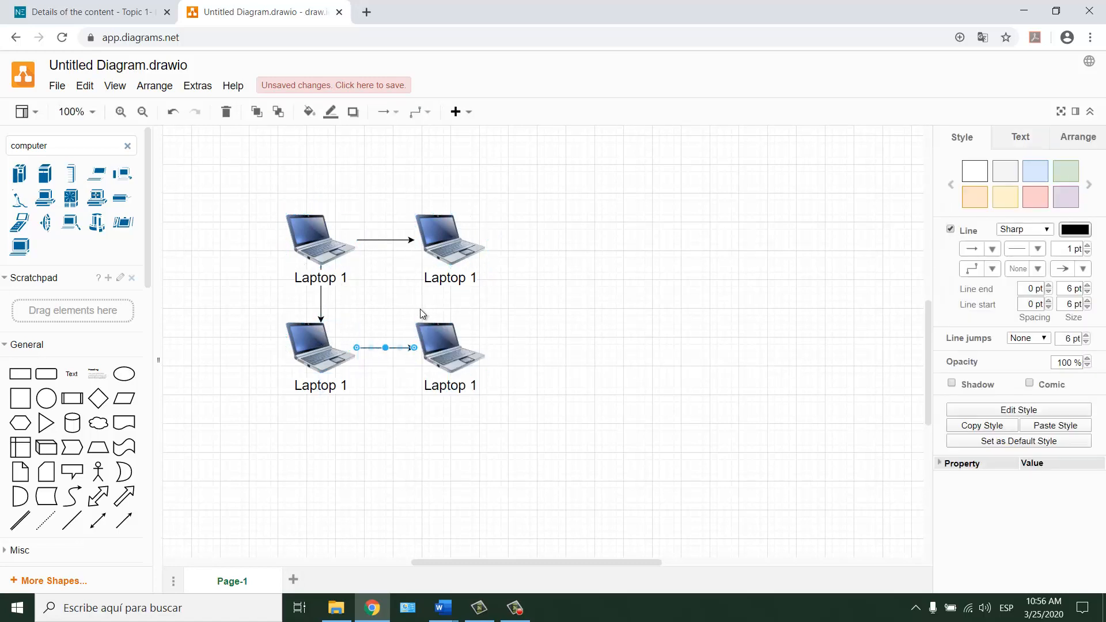
pyautogui.click(459, 279)
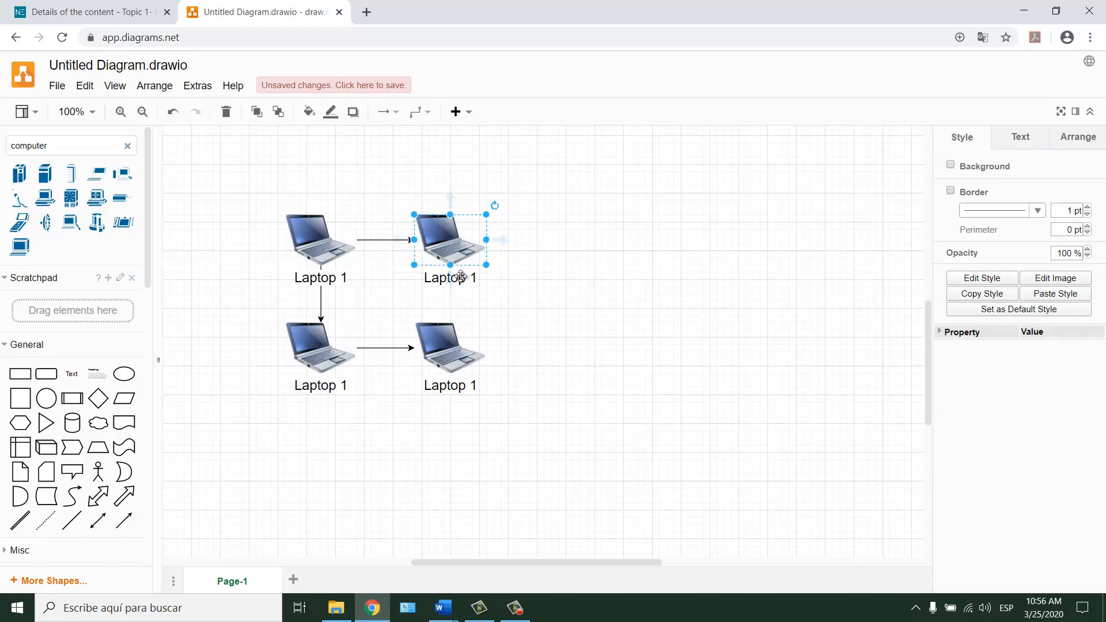
pyautogui.doubleClick(459, 279)
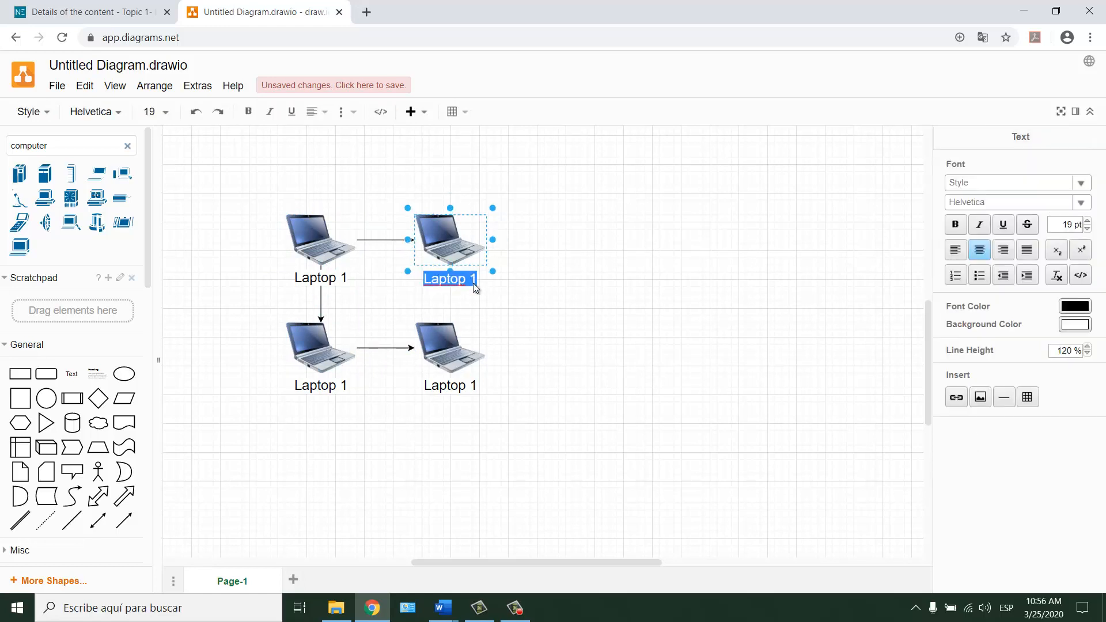
pyautogui.click(466, 280)
pyautogui.press('BackSpace')
pyautogui.write('2')
# - Change the label of the laptop below Laptop 1 to "Laptop 3"
pyautogui.click(347, 389)
pyautogui.doubleClick(346, 390)
pyautogui.click(346, 388)
pyautogui.press('Escape')
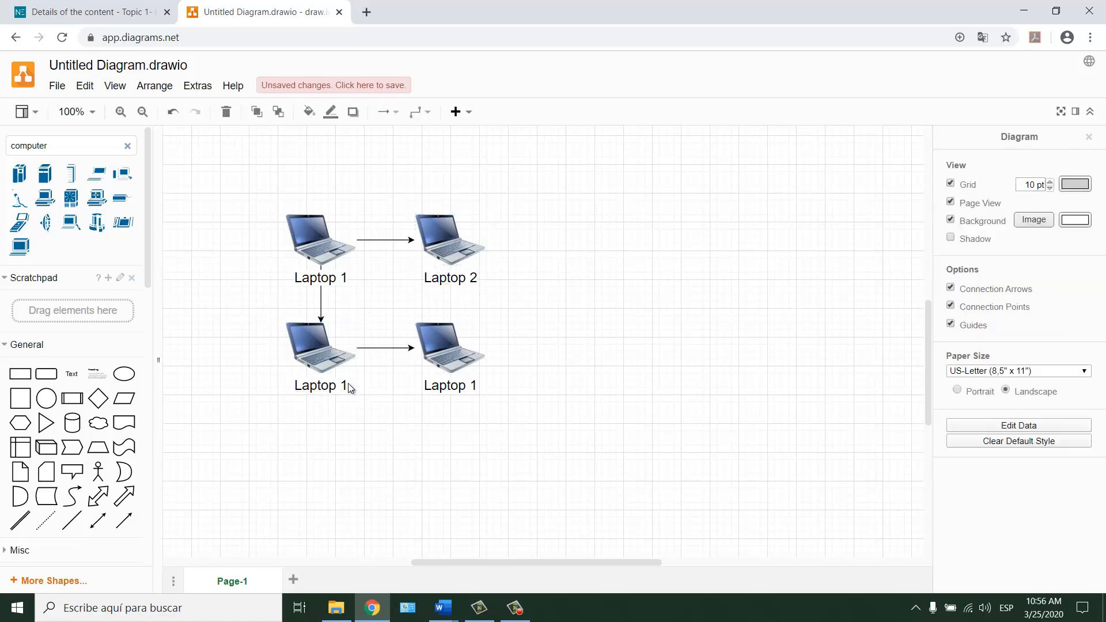
pyautogui.click(341, 388)
pyautogui.doubleClick(341, 388)
pyautogui.click(340, 388)
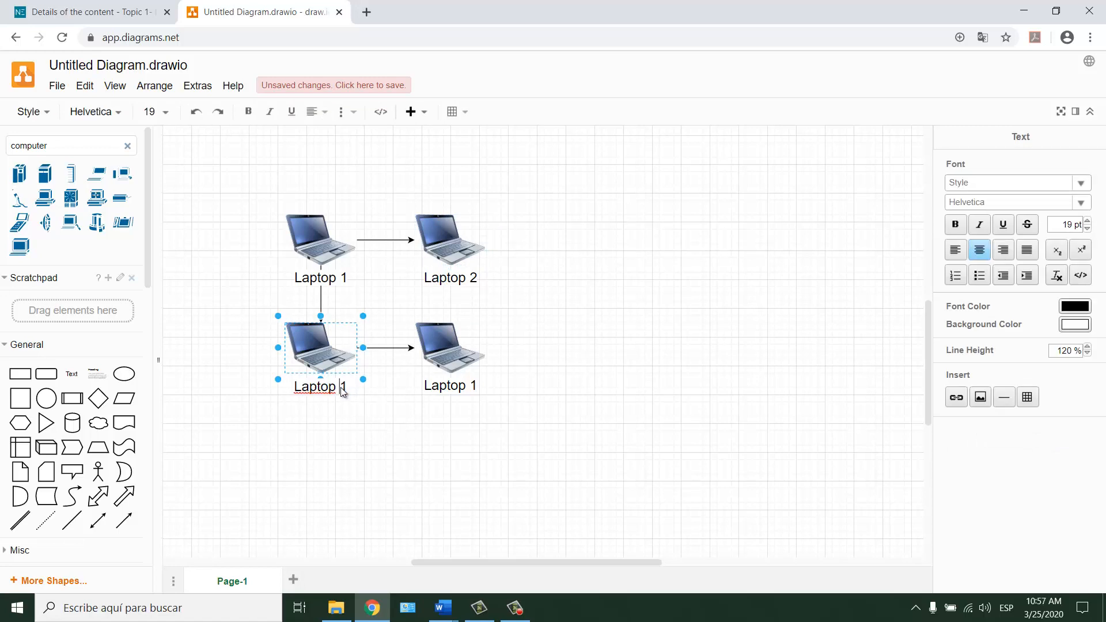
pyautogui.press('BackSpace')
pyautogui.write('3')
pyautogui.press('Escape')
pyautogui.click(450, 390)
pyautogui.click(431, 386)
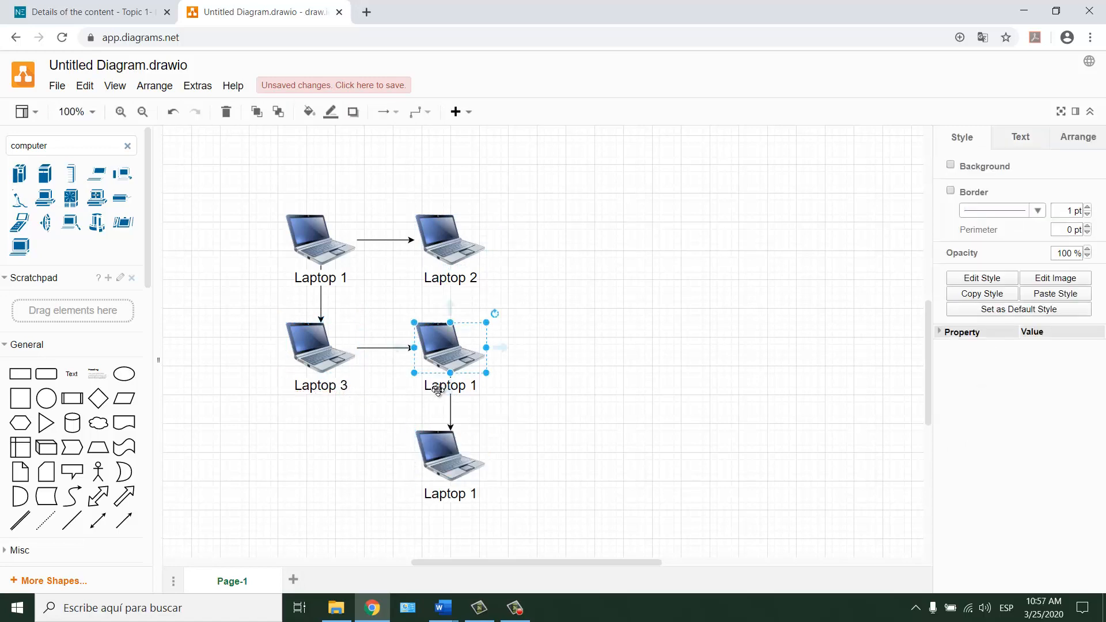
pyautogui.click(449, 455)
pyautogui.press('Delete')
pyautogui.click(451, 426)
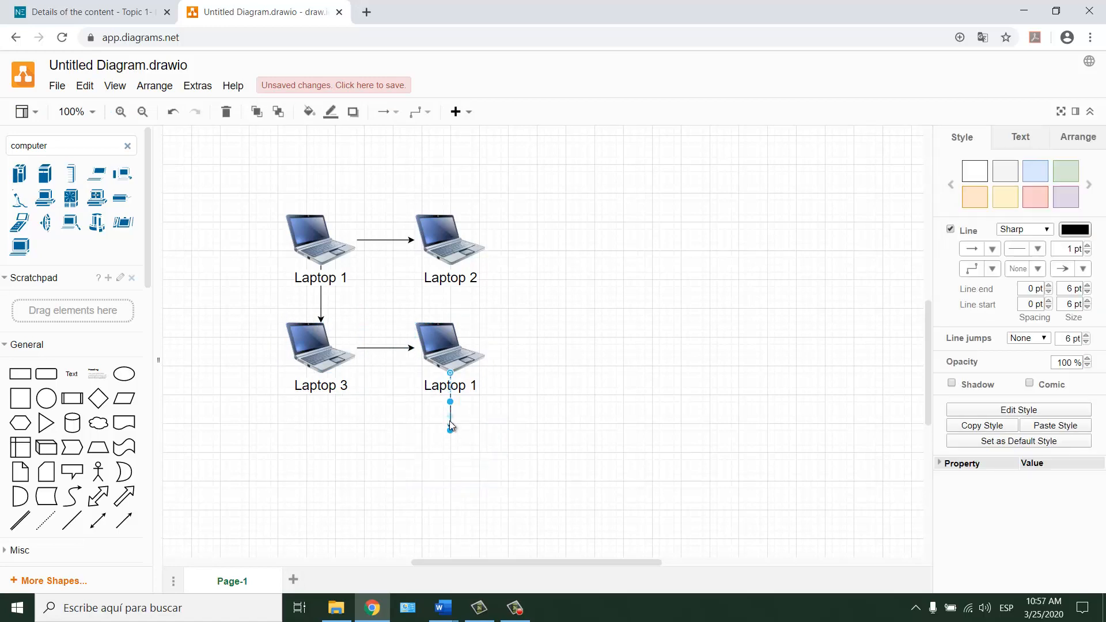
pyautogui.press('Delete')
pyautogui.click(455, 388)
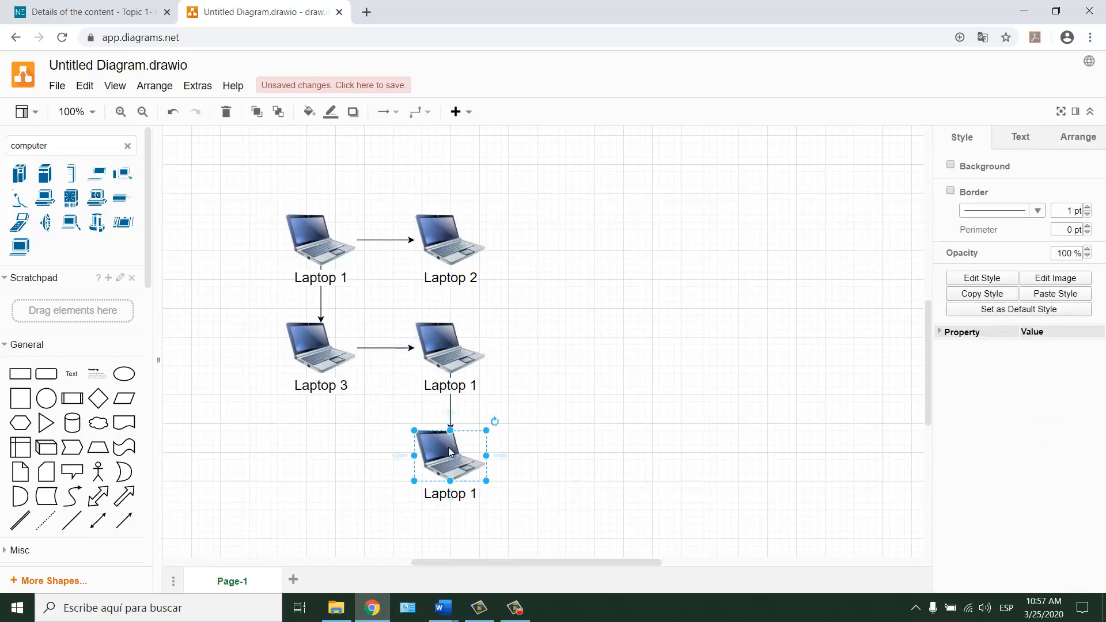
pyautogui.press('Delete')
pyautogui.click(454, 411)
pyautogui.press('Delete')
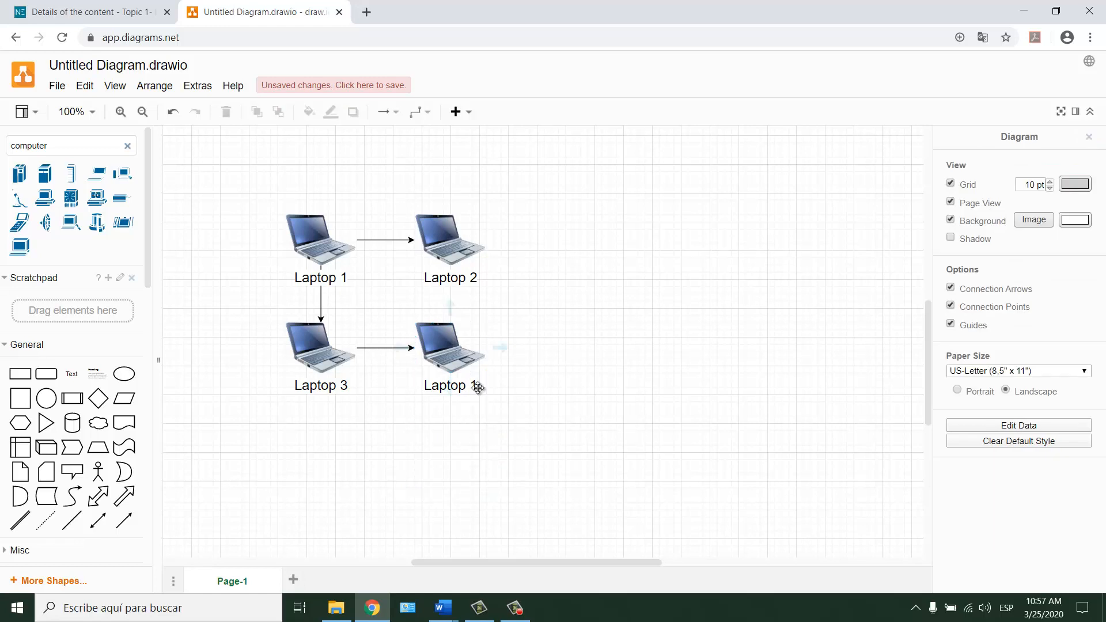
# - Change the label of the laptop to the right of Laptop 3 to "Laptop 4"
pyautogui.click(470, 386)
pyautogui.doubleClick(470, 387)
pyautogui.click(472, 389)
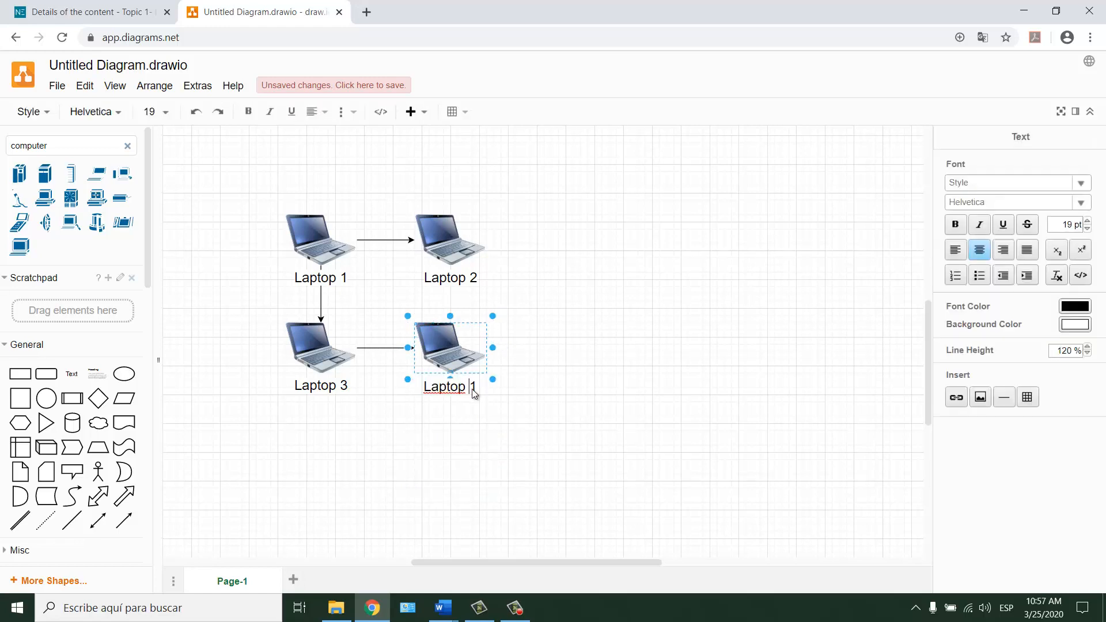
pyautogui.press('Delete')
pyautogui.write('4')
pyautogui.click(456, 253)
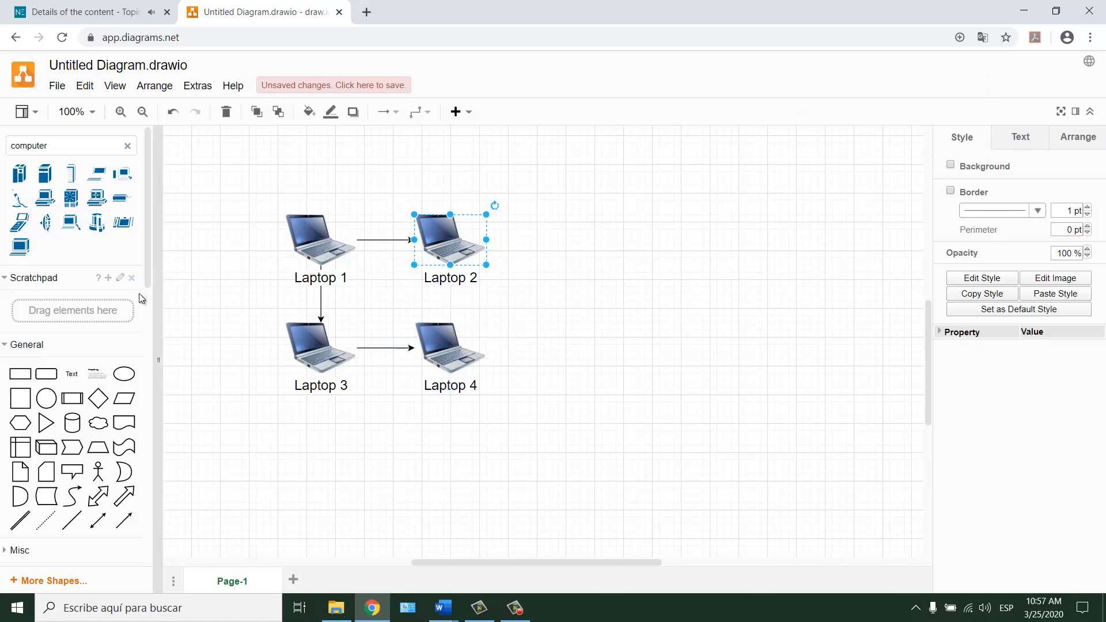
# - Add a directional arrow running vertically from Laptop 4 up to Laptop 2
pyautogui.click(123, 520)
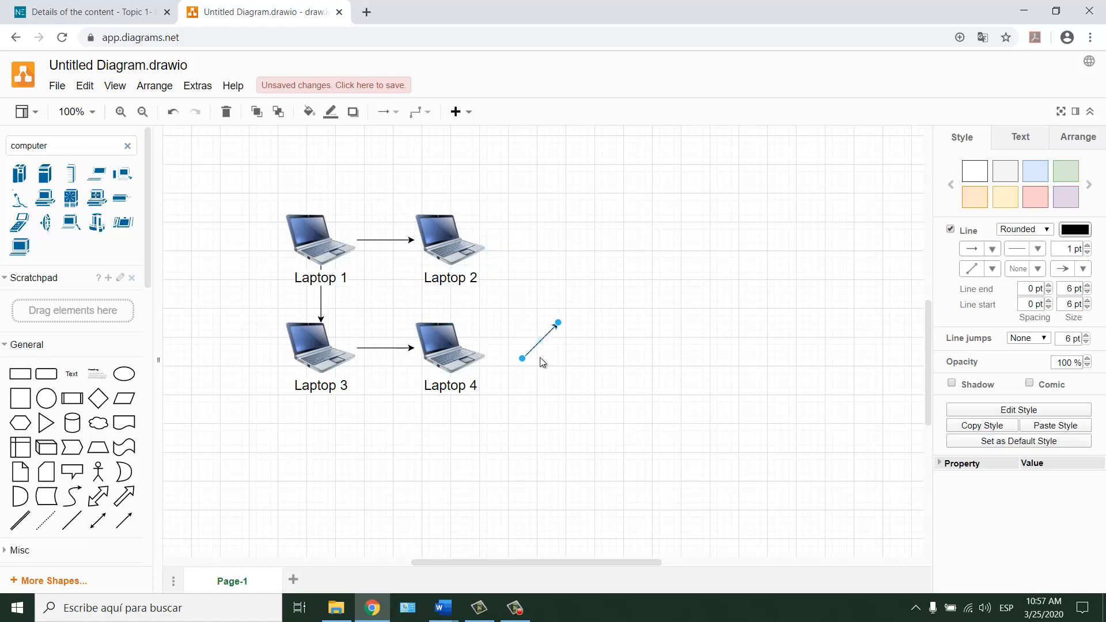
pyautogui.moveTo(543, 343); pyautogui.dragTo(446, 276)
pyautogui.hotkey('ctrl', 'z')
pyautogui.moveTo(432, 323); pyautogui.dragTo(451, 324)
pyautogui.click(394, 433)
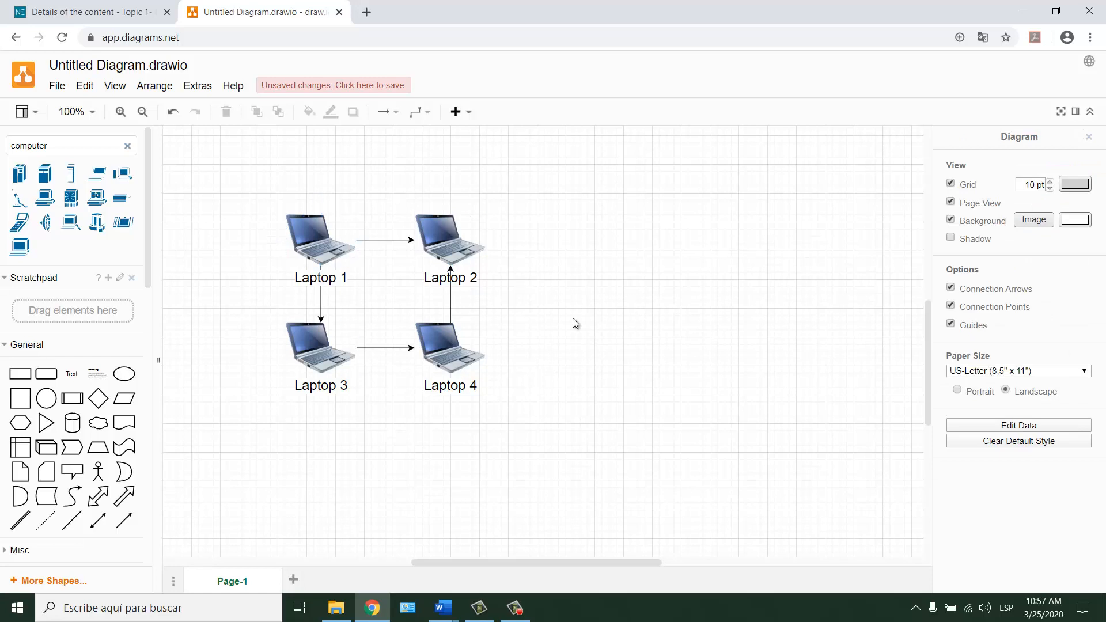
# - Style the arrow from Laptop 1 to Laptop 3 with a 3 pt line in green
pyautogui.moveTo(927, 336)
pyautogui.mouseDown()
pyautogui.moveTo(927, 291)
pyautogui.moveTo(929, 320)
pyautogui.mouseUp()
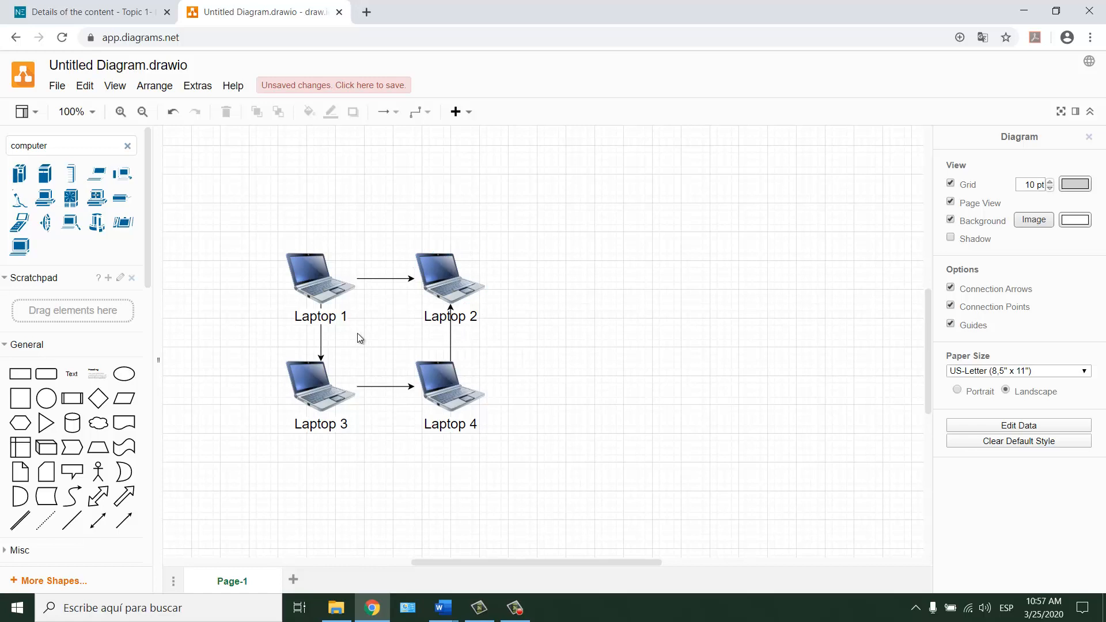
pyautogui.click(321, 342)
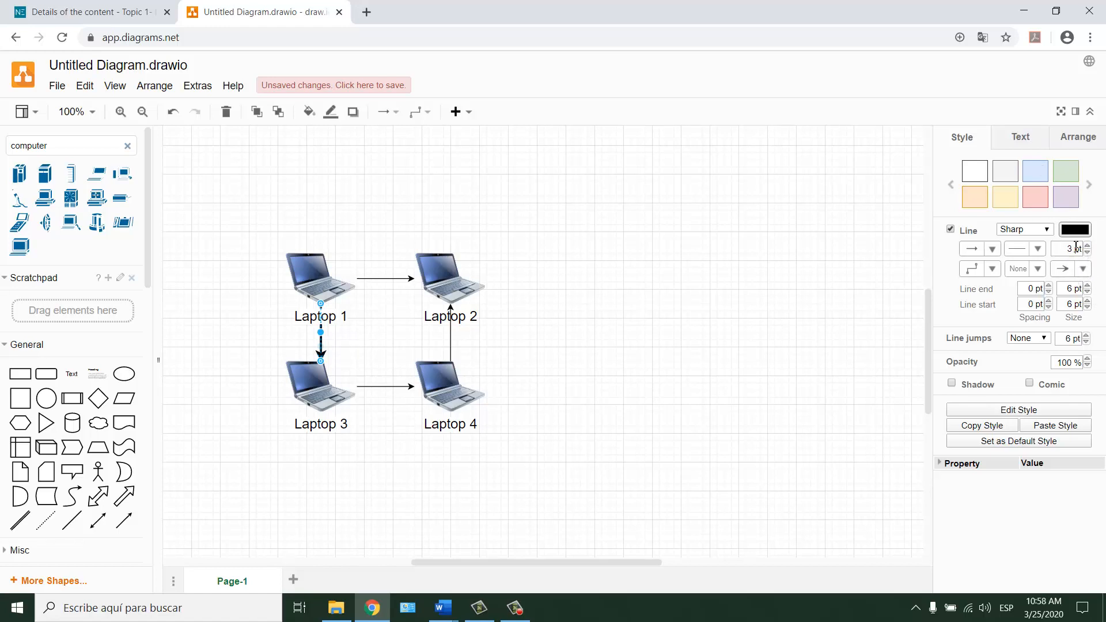
pyautogui.click(1033, 198)
pyautogui.click(980, 194)
pyautogui.click(1067, 175)
# - Export the diagram as a JPEG image at 100% zoom and save it to the device
pyautogui.click(58, 91)
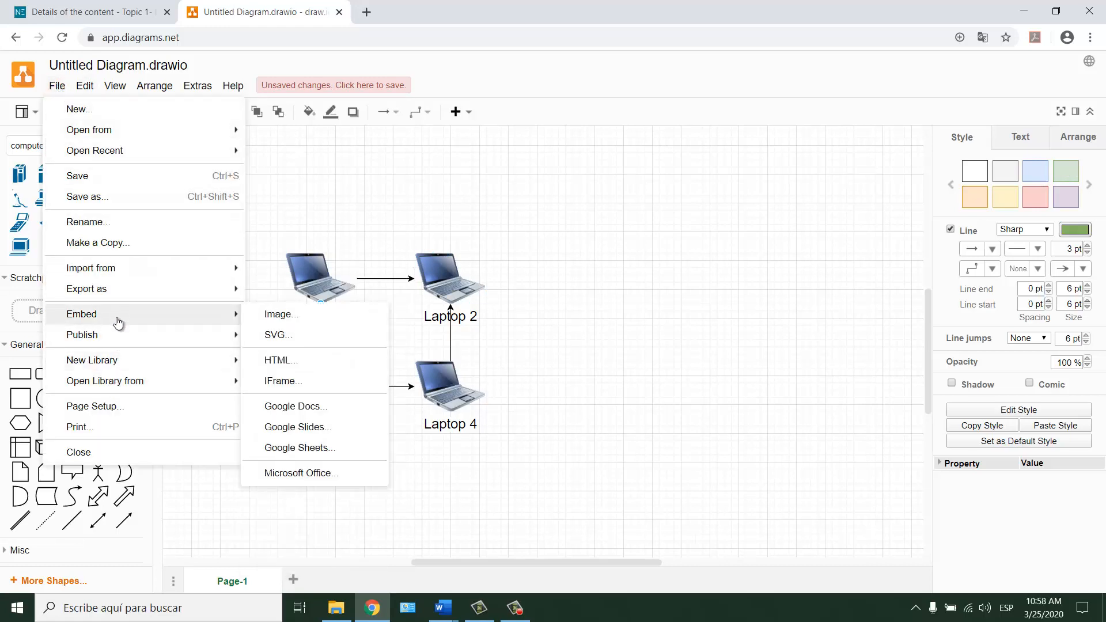
pyautogui.moveTo(121, 293)
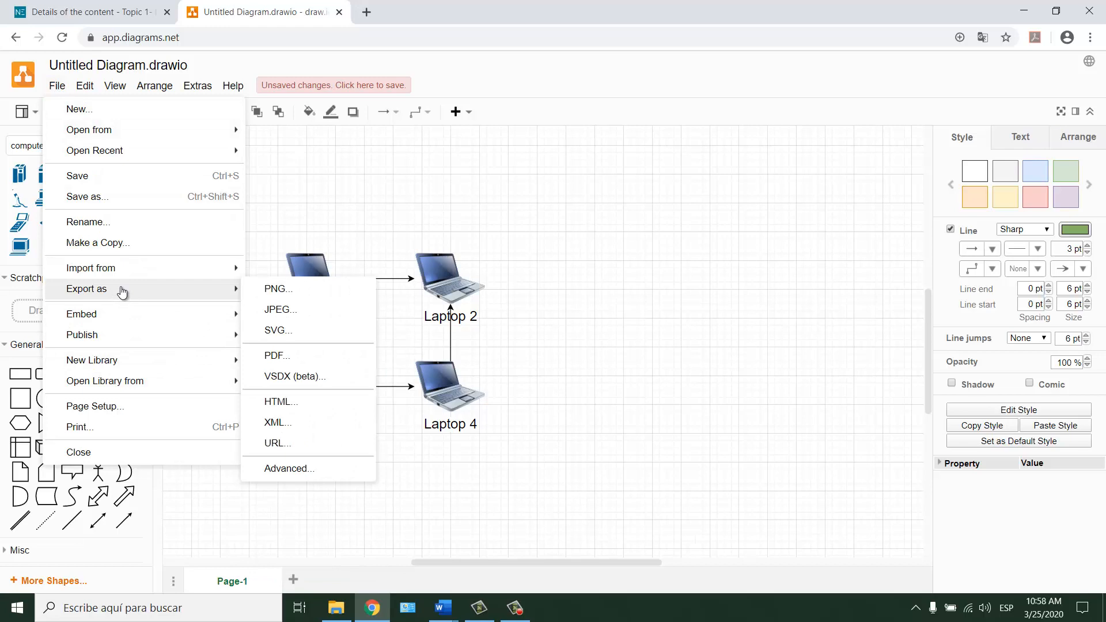
pyautogui.click(288, 318)
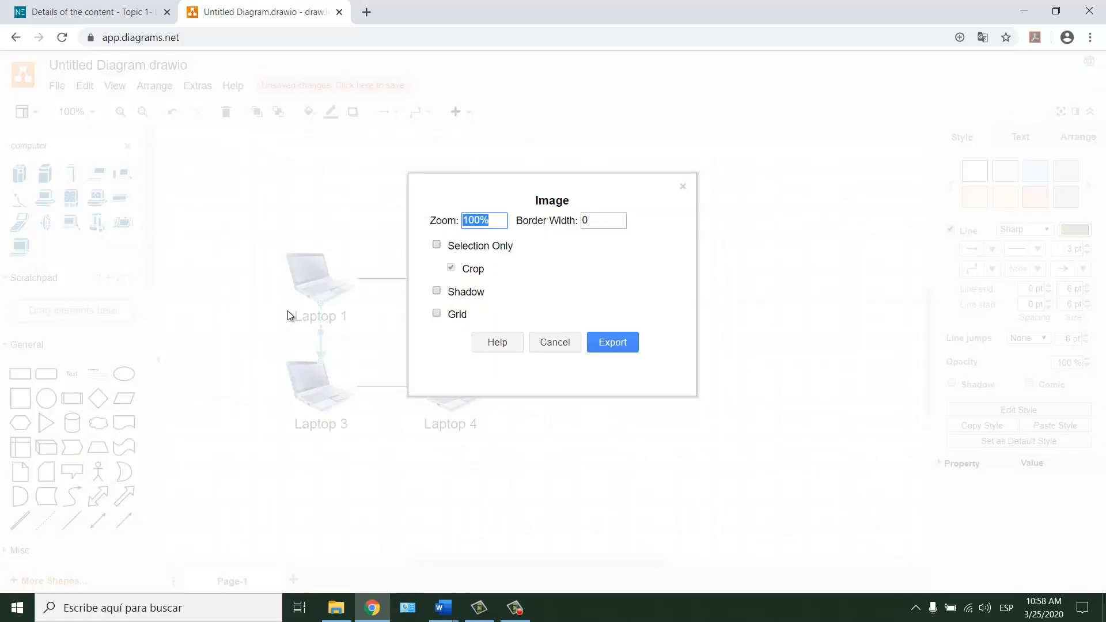
pyautogui.click(615, 344)
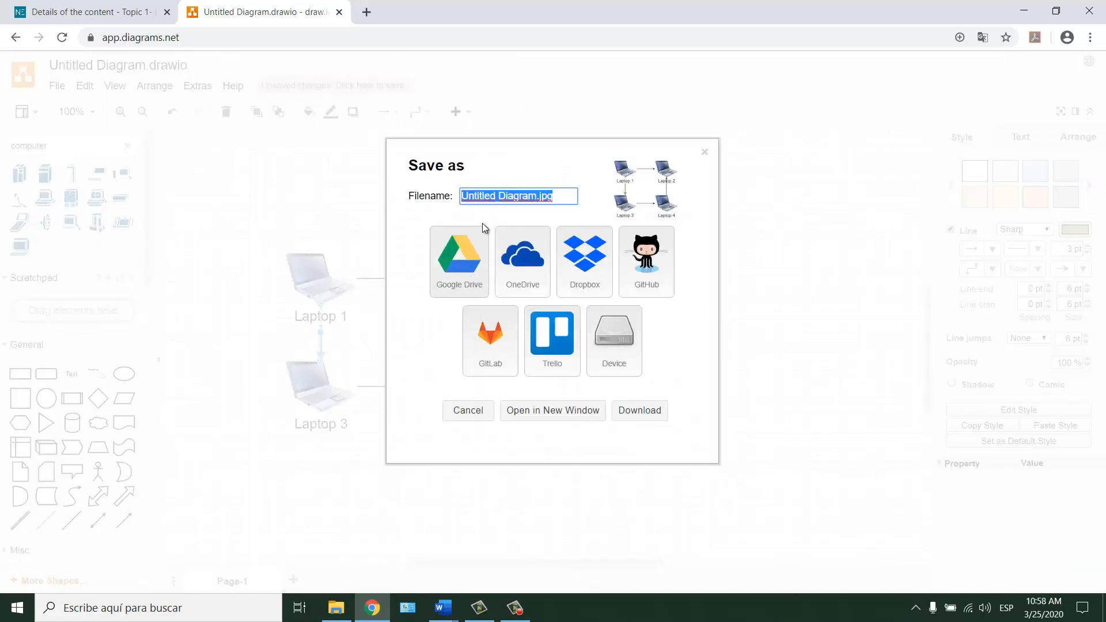
pyautogui.click(618, 337)
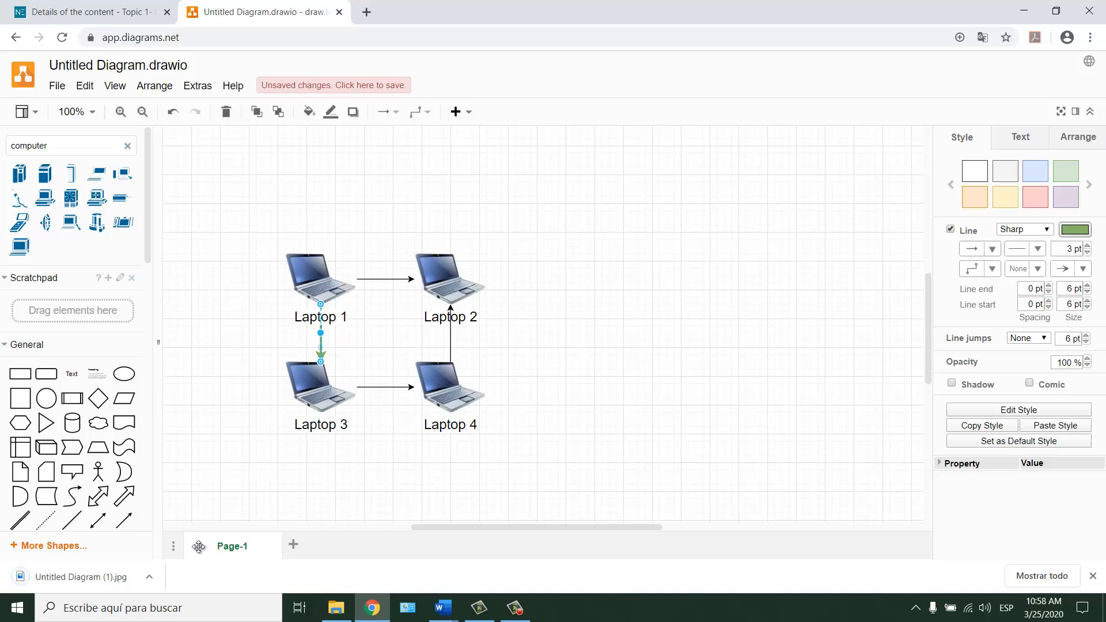
# - Open the downloaded JPEG of the diagram in the Photos viewer and copy the image
pyautogui.click(148, 577)
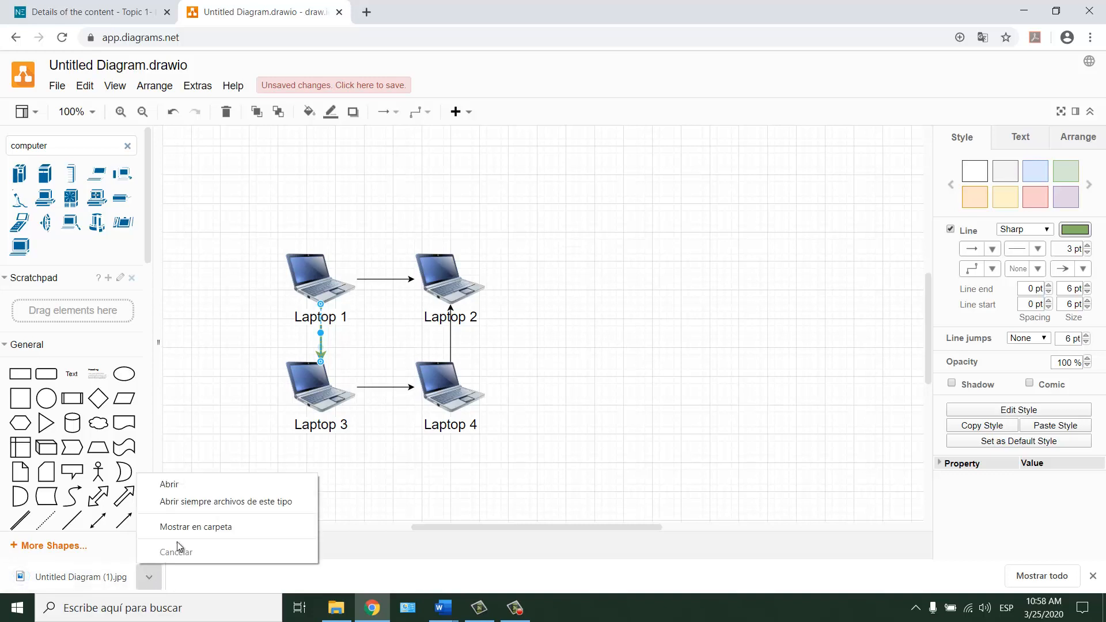
pyautogui.click(184, 485)
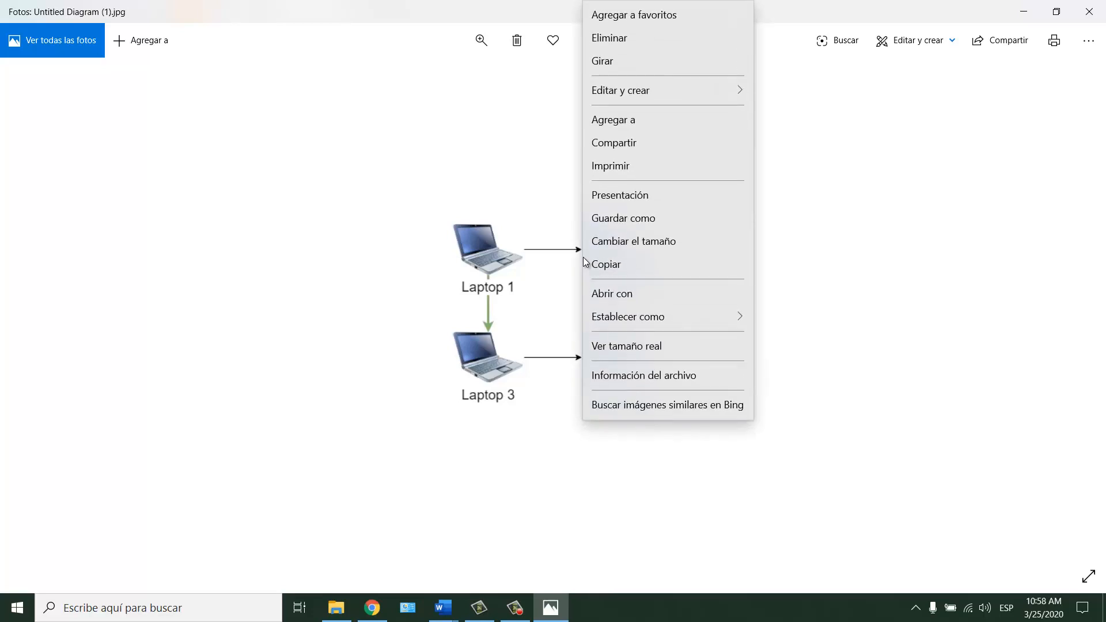
pyautogui.click(601, 262)
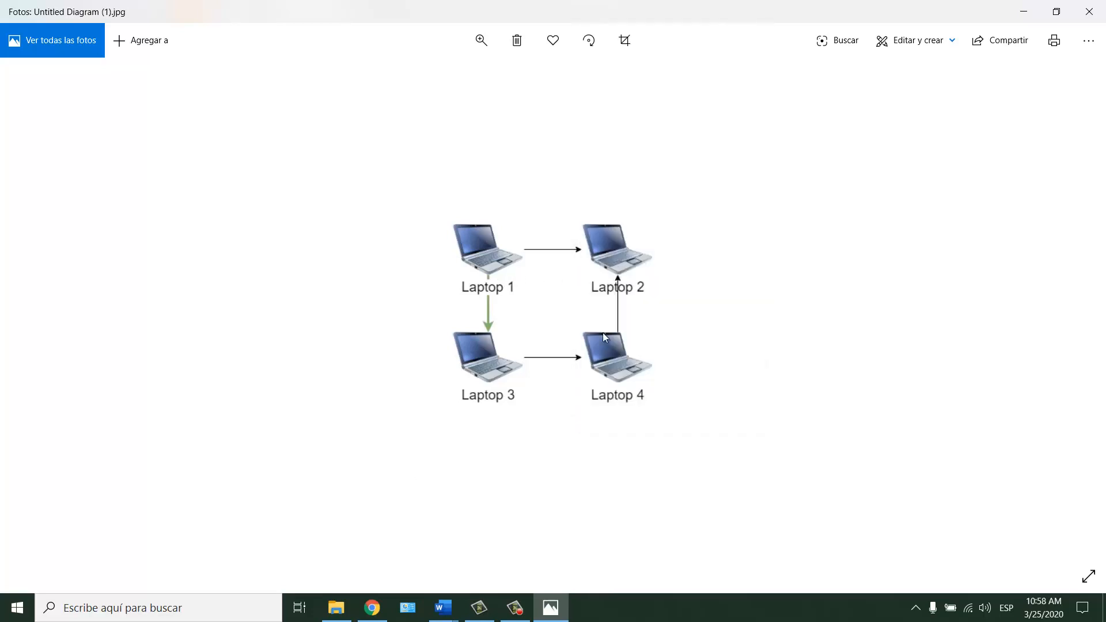
# - Switch to the Word student activities template, paste the diagram under "Peer to peer network" and start a new line below it
pyautogui.click(434, 613)
pyautogui.click(513, 559)
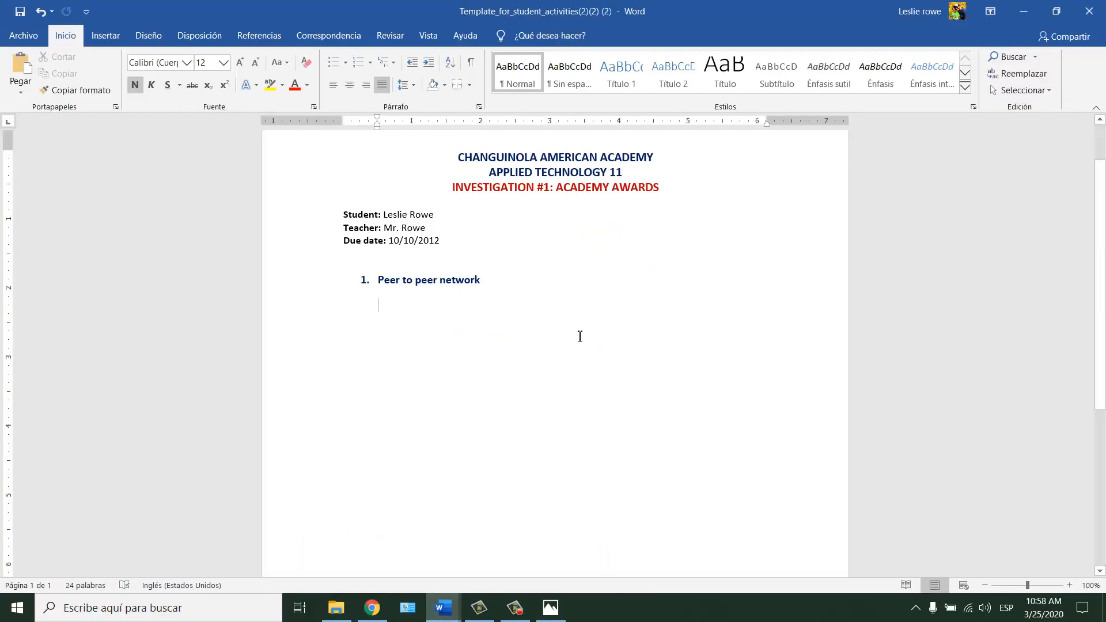
pyautogui.scroll(2, 530, 339)
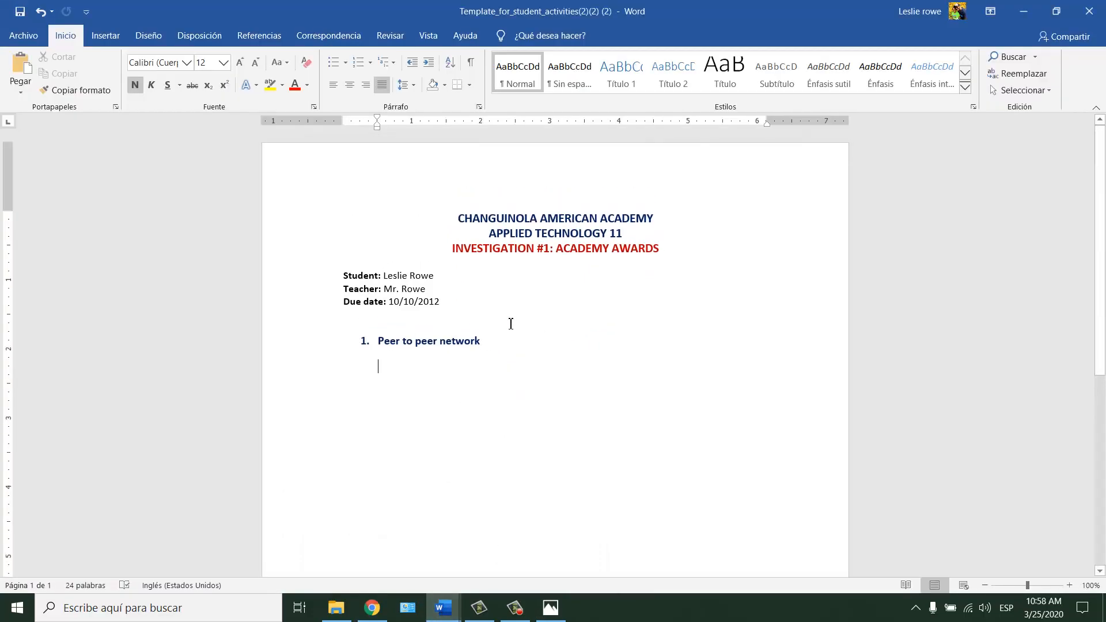
pyautogui.hotkey('ctrl', 'v')
pyautogui.click(473, 432)
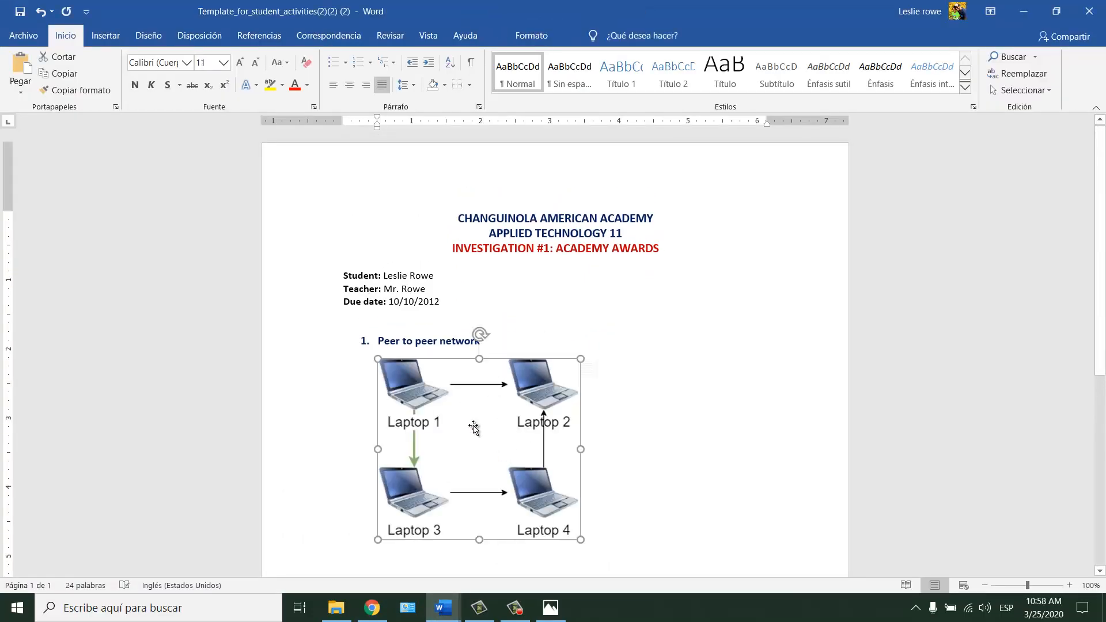
pyautogui.click(624, 528)
pyautogui.press('Return')
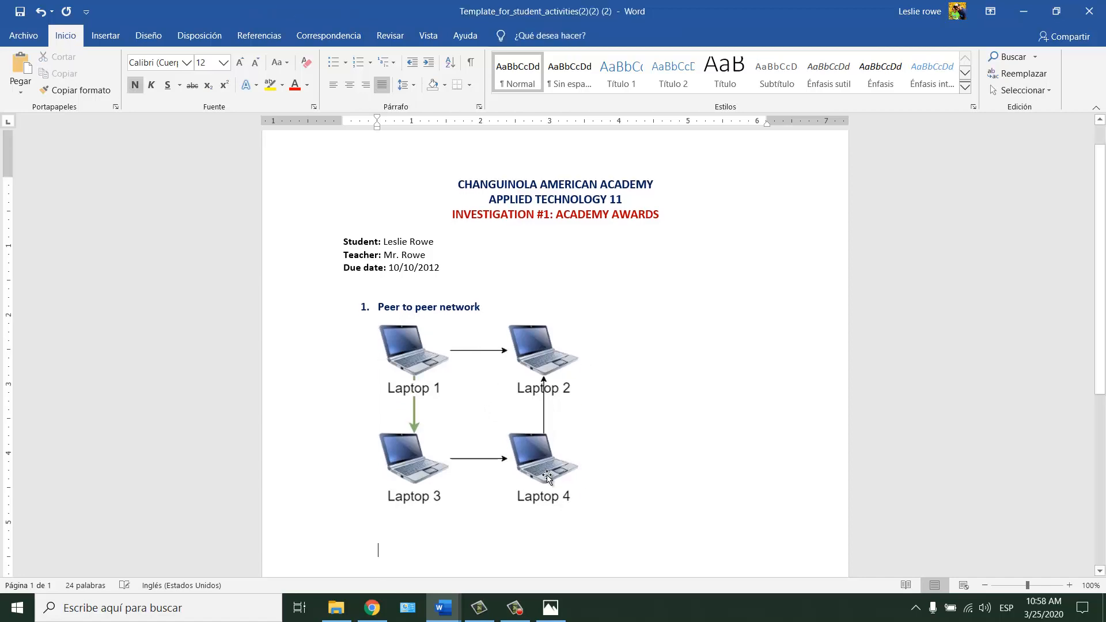
# - Check the Classwork 1 document for the instructions on the dedicated server network diagram
pyautogui.moveTo(443, 608)
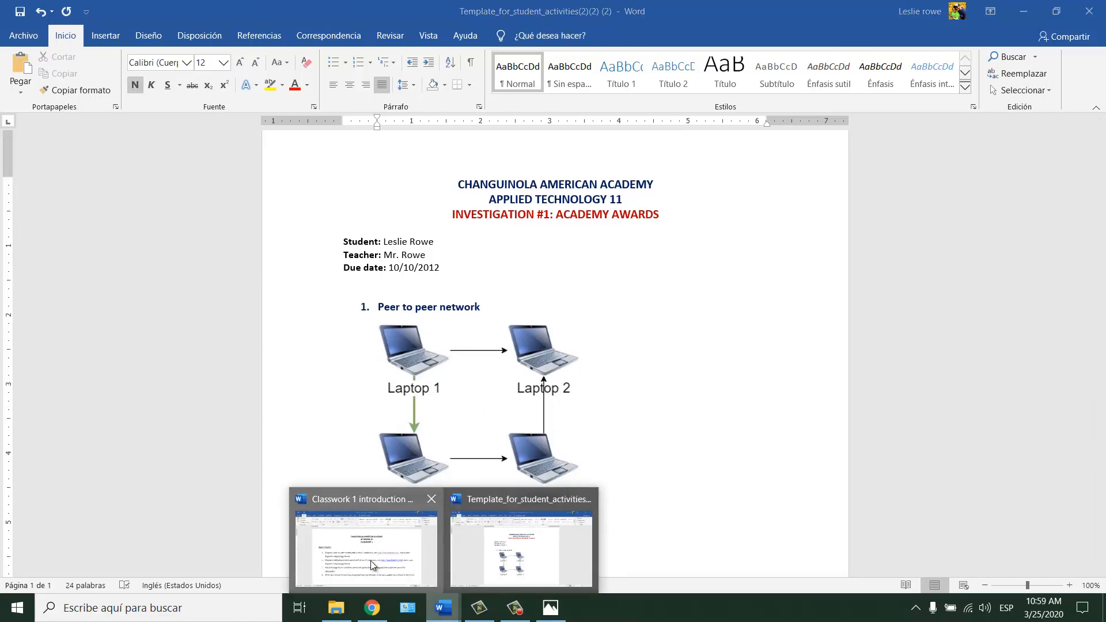
pyautogui.click(371, 561)
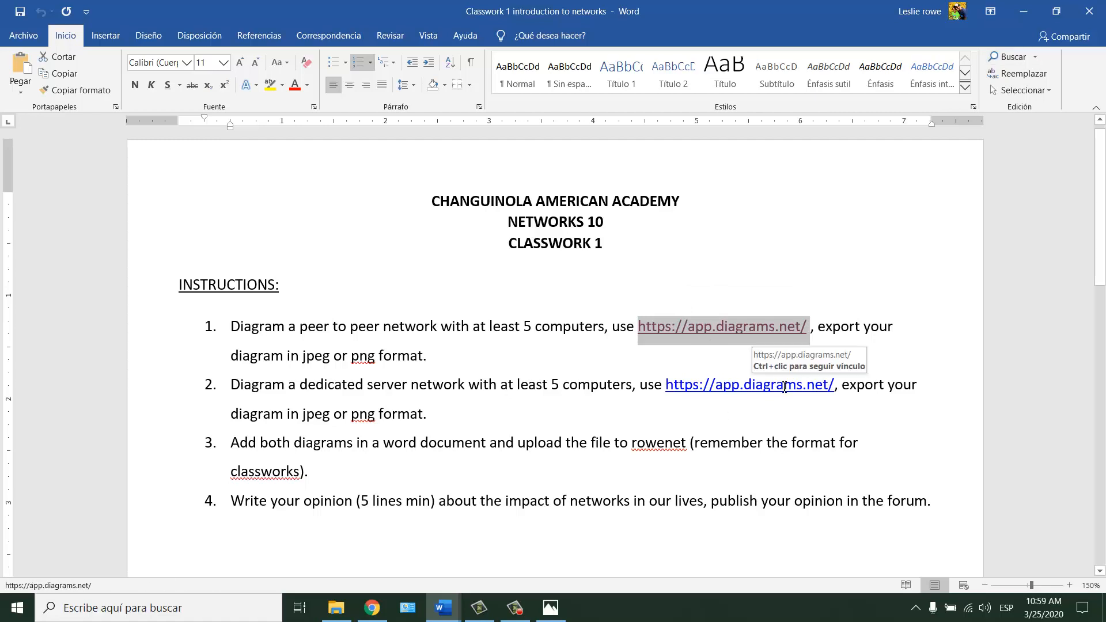
pyautogui.click(1025, 15)
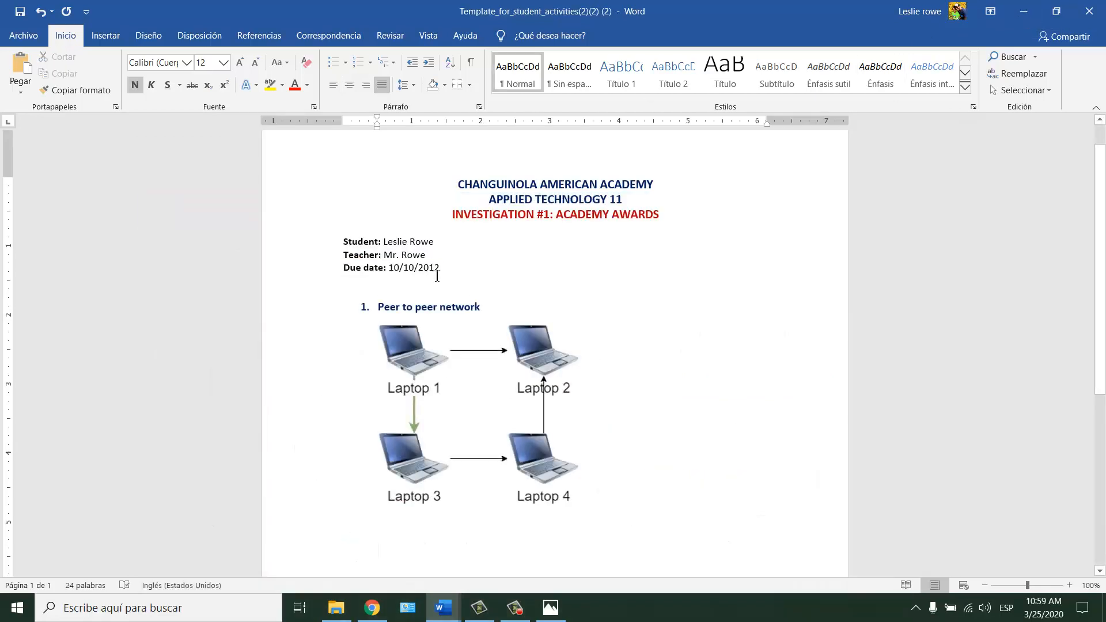
# - Switch back to draw.io in Chrome, search the shapes for "server" and place the flat black server to the right of the laptop network
pyautogui.click(379, 609)
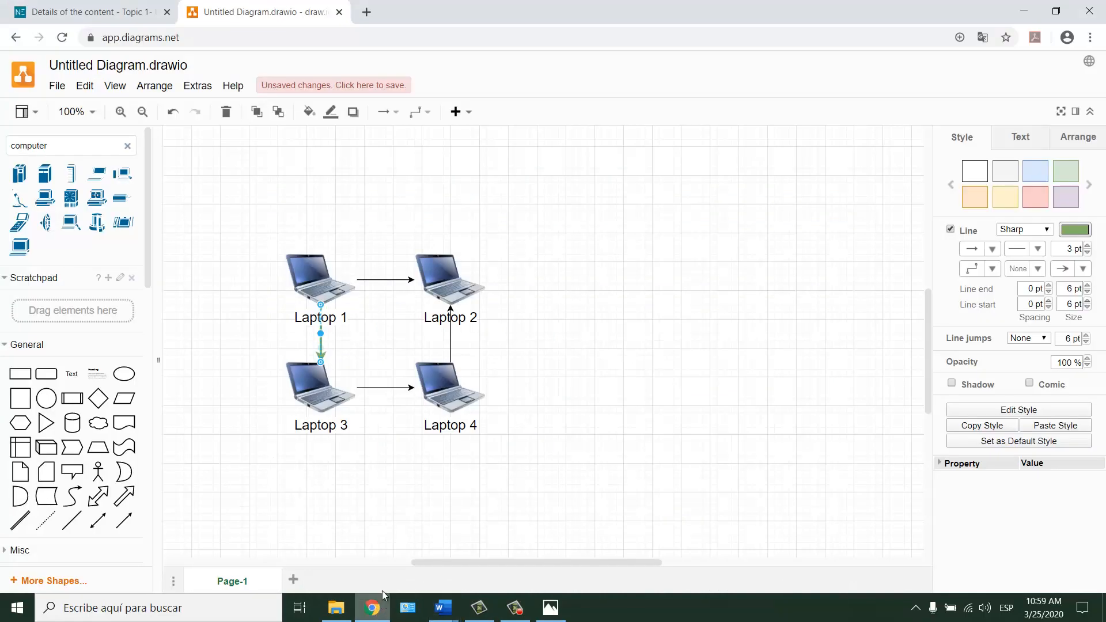
pyautogui.moveTo(47, 146); pyautogui.dragTo(1, 147)
pyautogui.write('server')
pyautogui.press('Return')
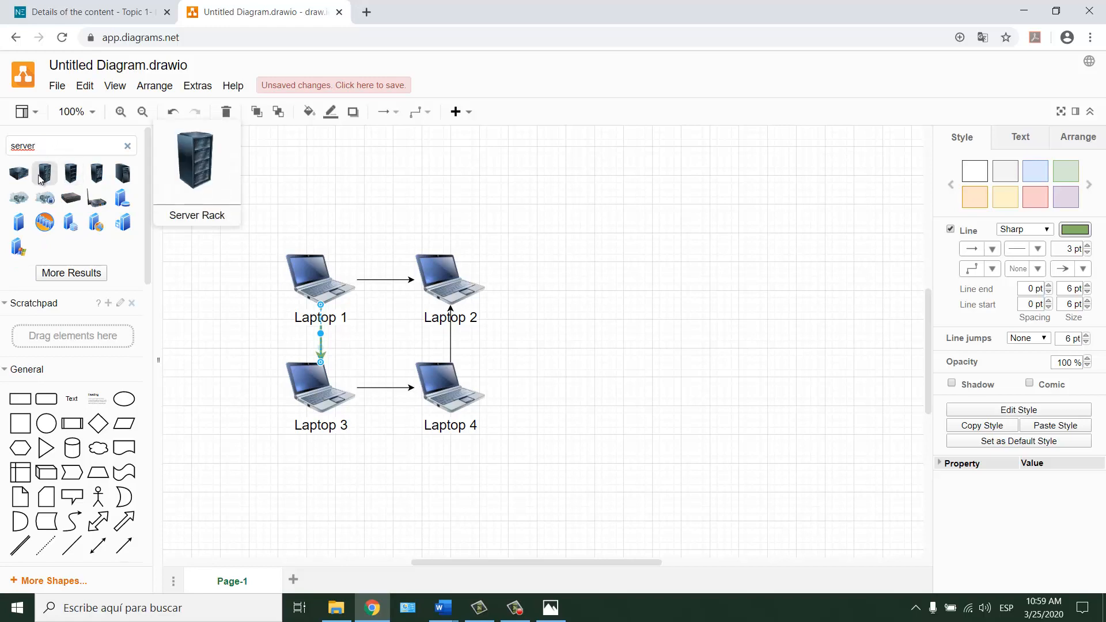
pyautogui.moveTo(25, 174)
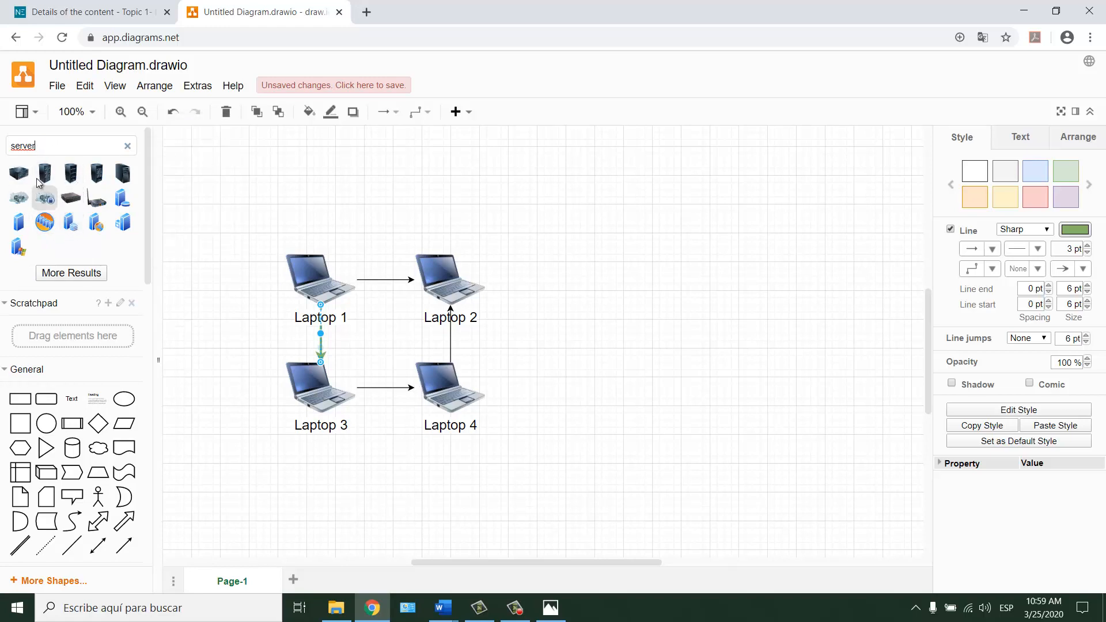
pyautogui.moveTo(18, 173); pyautogui.dragTo(640, 342)
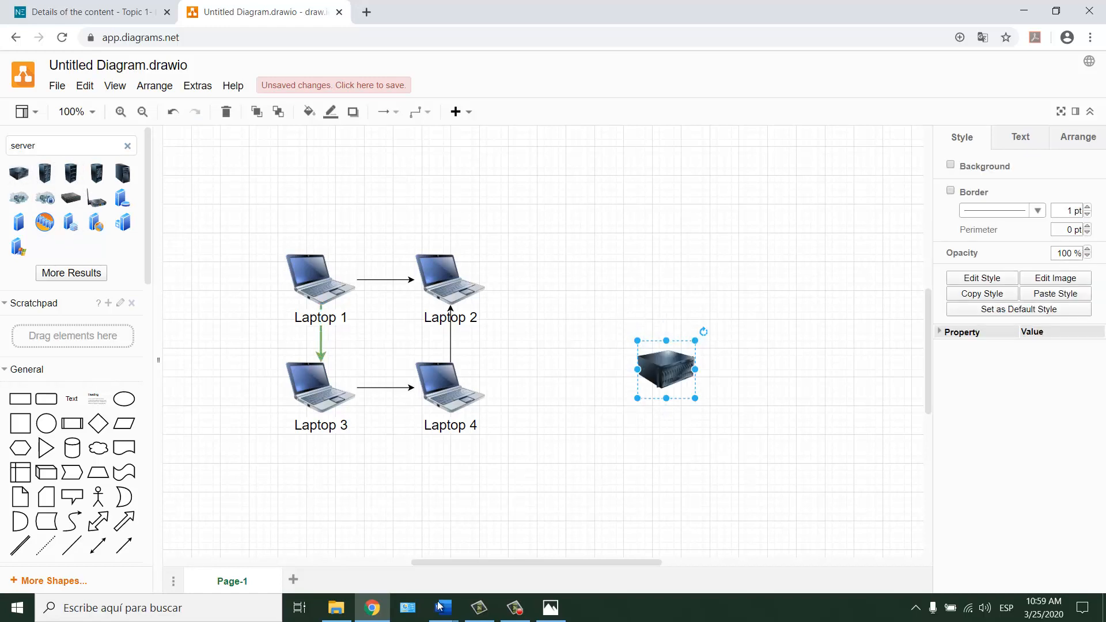
pyautogui.click(1024, 11)
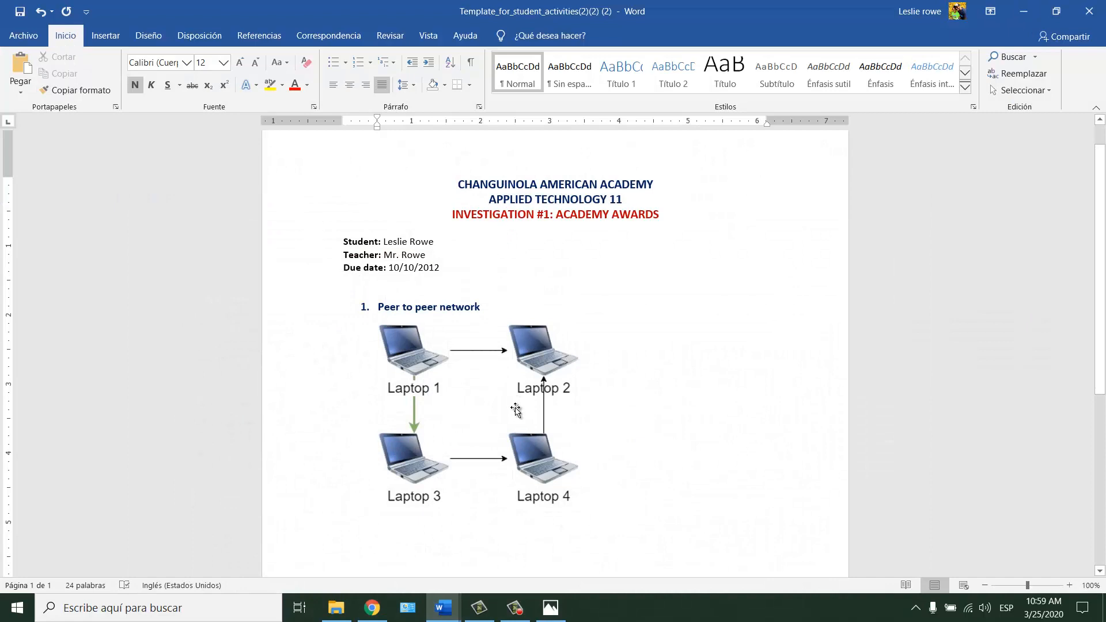
# - Delete "ACADEMY AWARDS" from the red title line at the top of the student template
pyautogui.scroll(-3, 385, 470)
pyautogui.scroll(4, 620, 305)
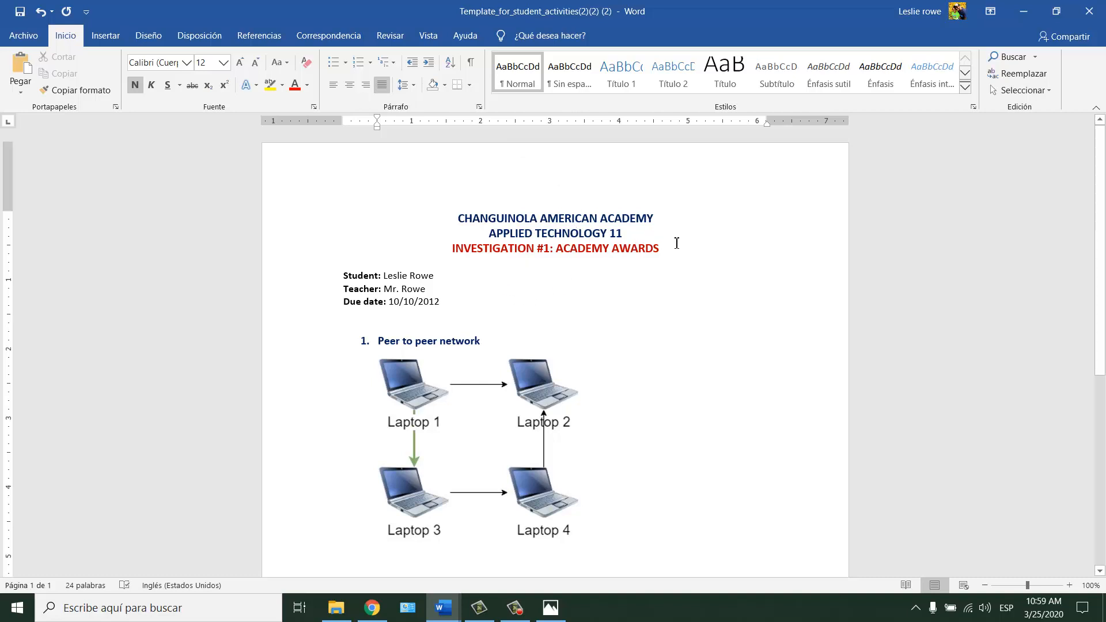
pyautogui.moveTo(676, 243); pyautogui.dragTo(558, 246)
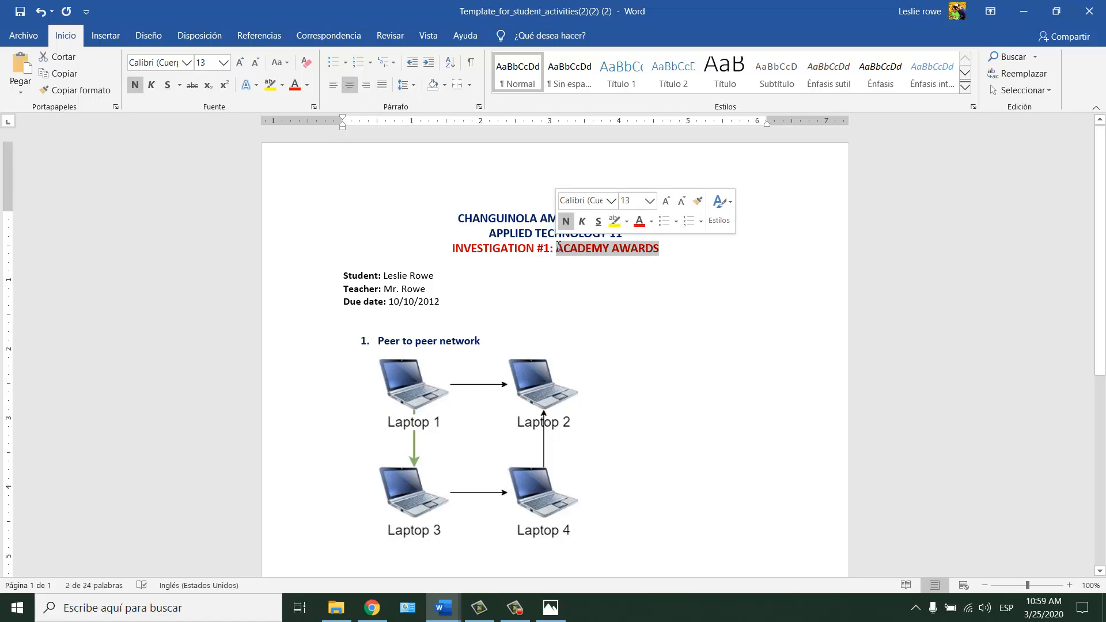
pyautogui.press('Delete')
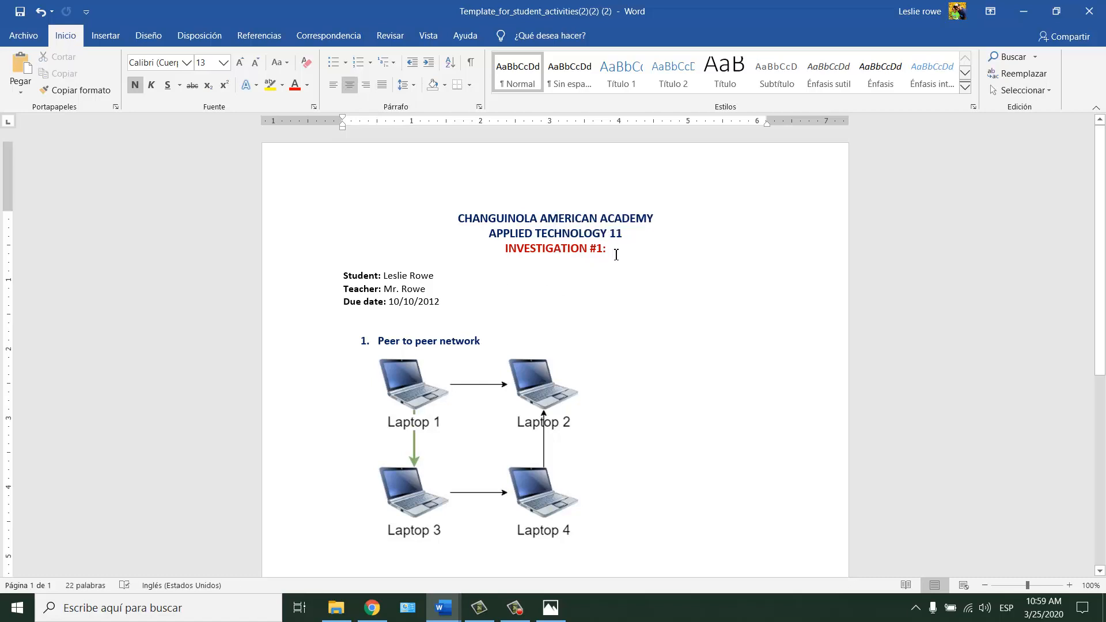
# - Replace the word "INVESTIGATION" in the red title line with "classwork"
pyautogui.moveTo(587, 251); pyautogui.dragTo(503, 251)
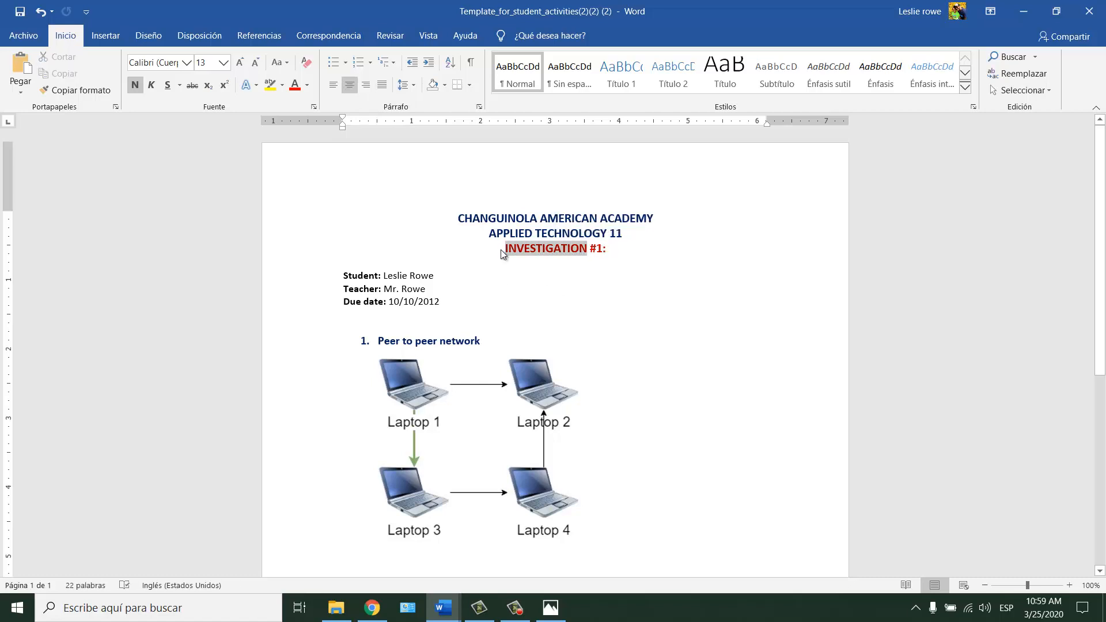
pyautogui.write('clas')
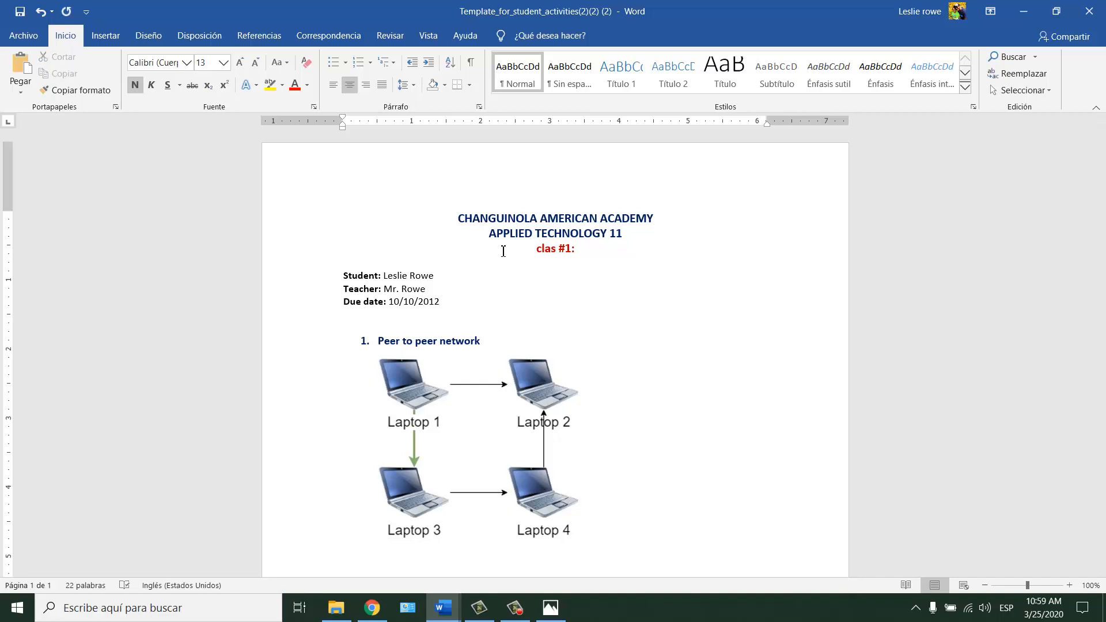
pyautogui.write('srwe')
pyautogui.press('BackSpace')
pyautogui.write('ork')
# - Remove the colon after "#1" in the red title line and end the title with "networks"
pyautogui.click(547, 249)
pyautogui.press('BackSpace')
pyautogui.press('BackSpace')
pyautogui.press('BackSpace')
pyautogui.write('networks')
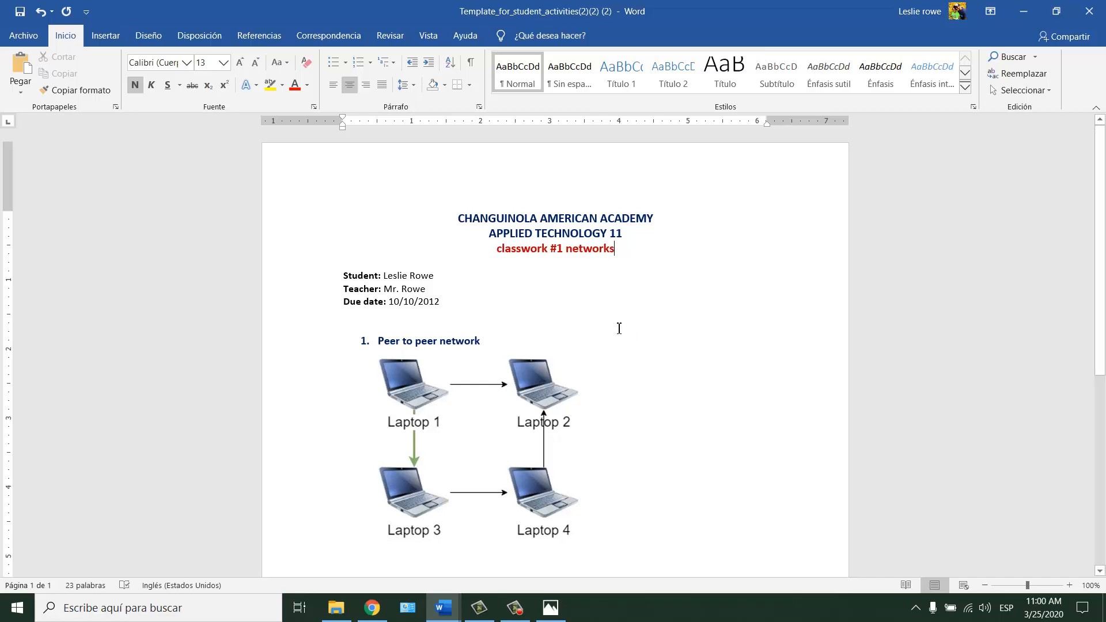
pyautogui.scroll(-6, 618, 328)
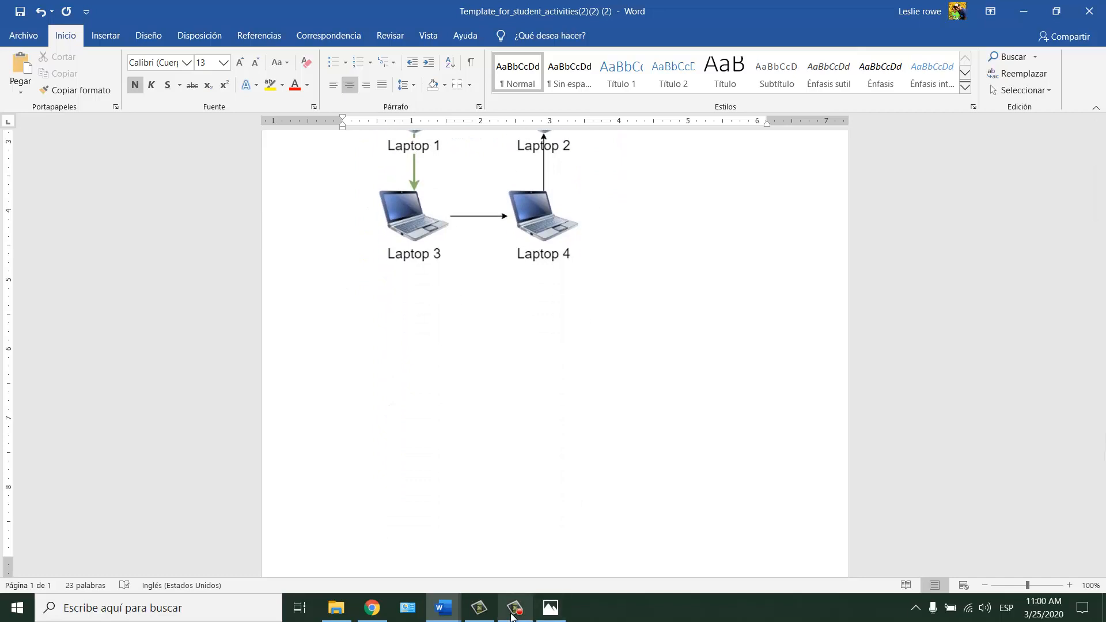